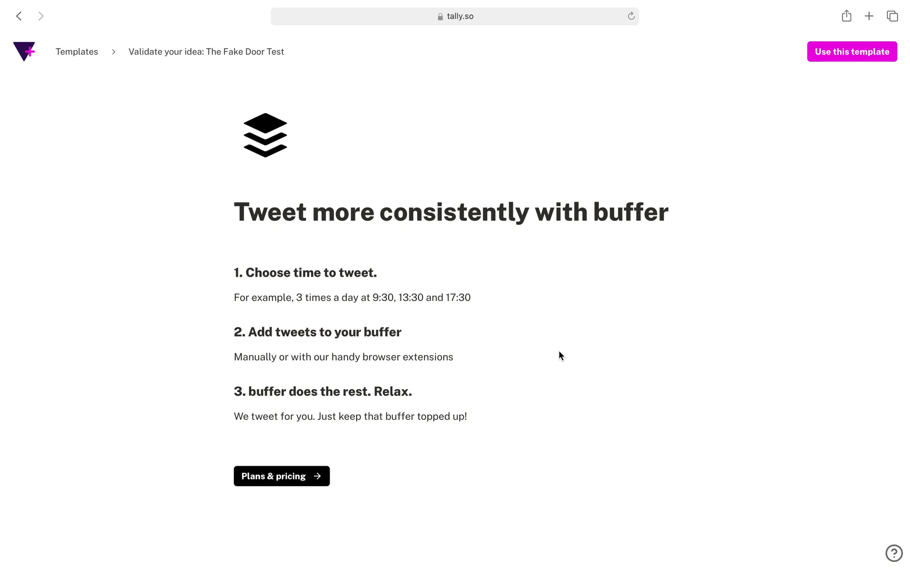
# Go through the Fake Door Test template's plans and sign-up pages, then return from the email page
pyautogui.click(297, 484)
pyautogui.click(283, 506)
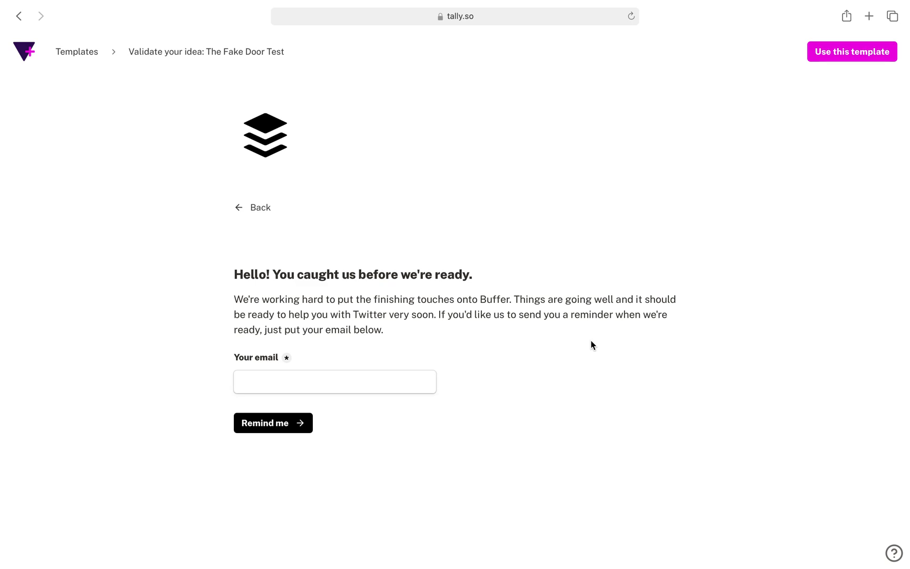
pyautogui.click(262, 208)
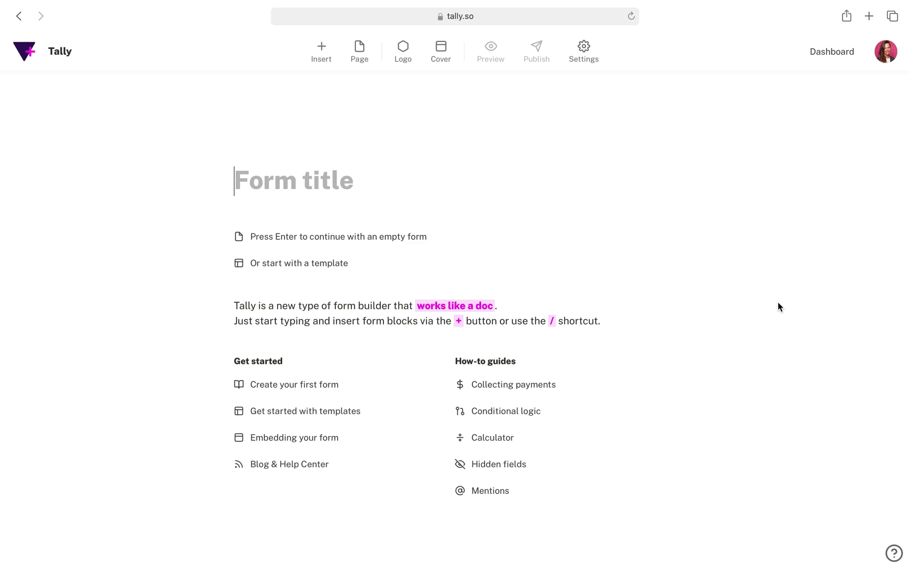
# Title the new form "Tweet more consistently with buffer"
pyautogui.write('Tw')
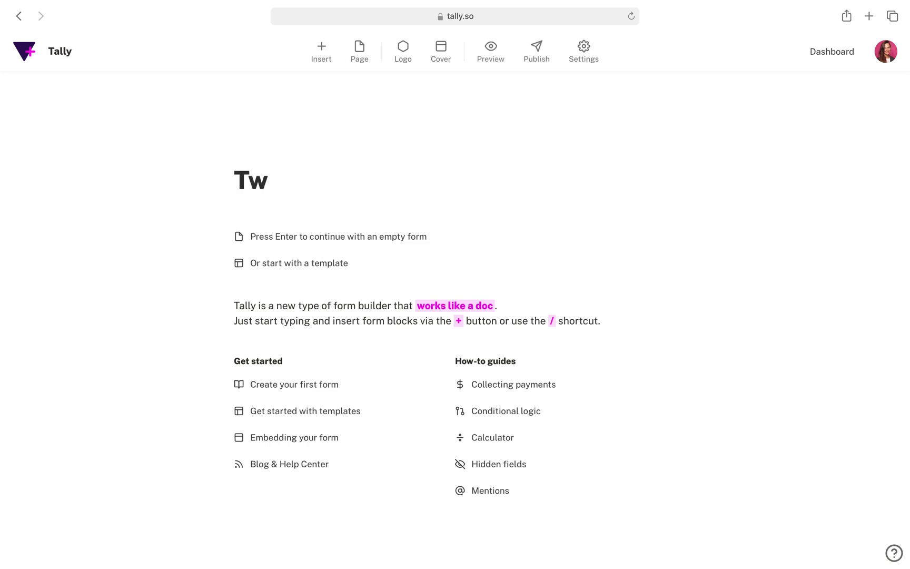
pyautogui.write('eet more ')
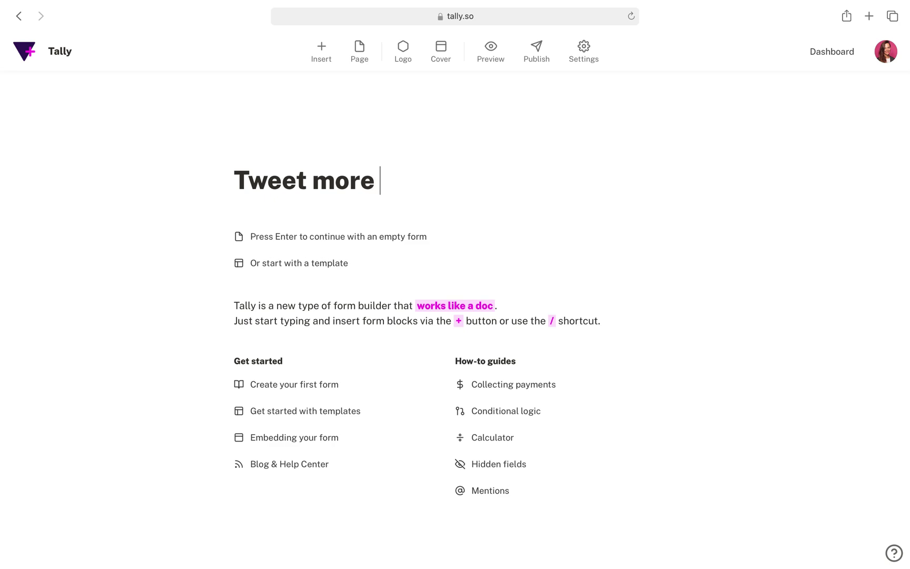
pyautogui.write('consisten')
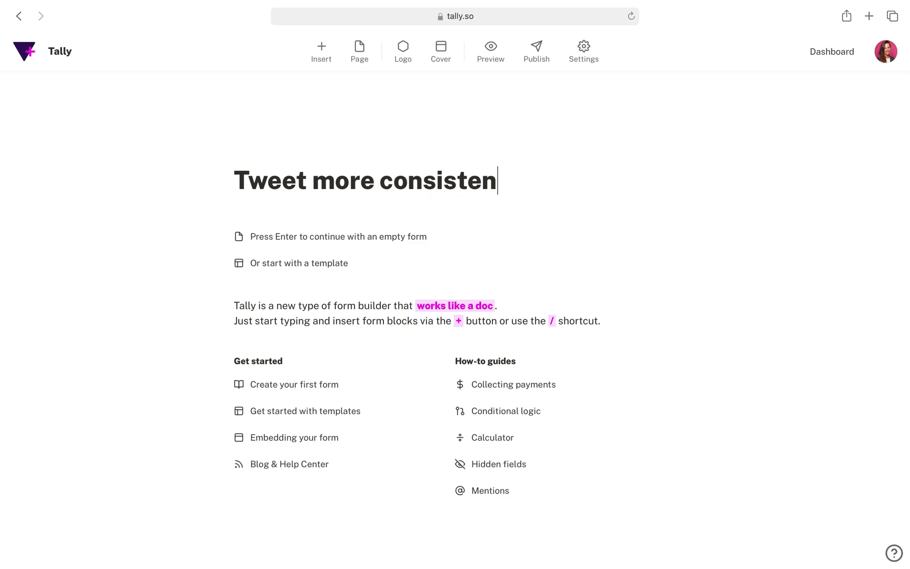
pyautogui.write('tly with buffer')
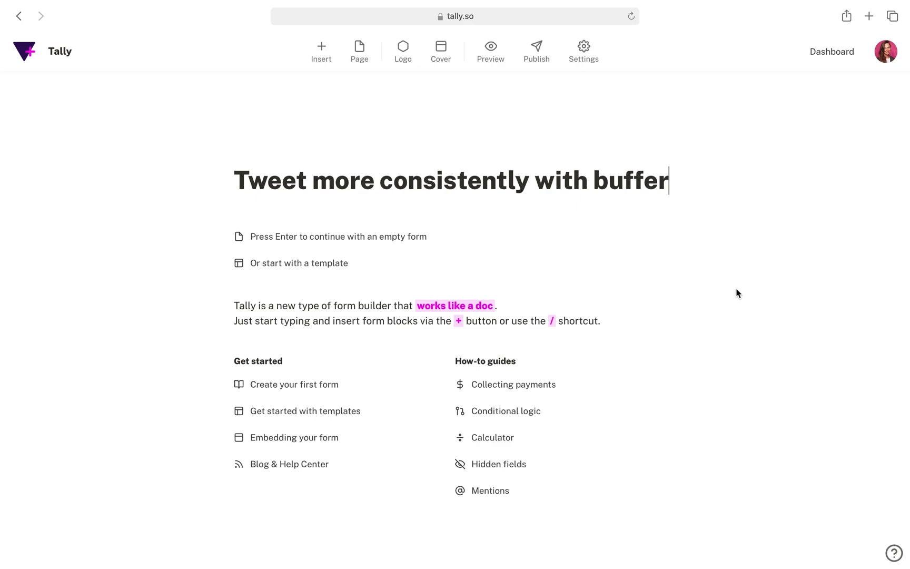
# Add a logo to the form by uploading Buffer logo.jpeg from the Desktop folder
pyautogui.click(403, 50)
pyautogui.click(260, 129)
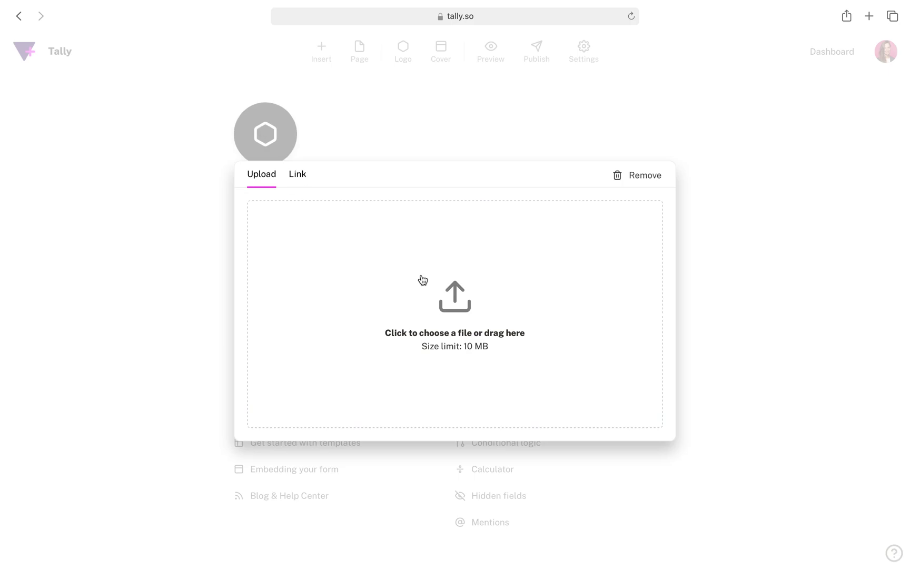
pyautogui.click(455, 298)
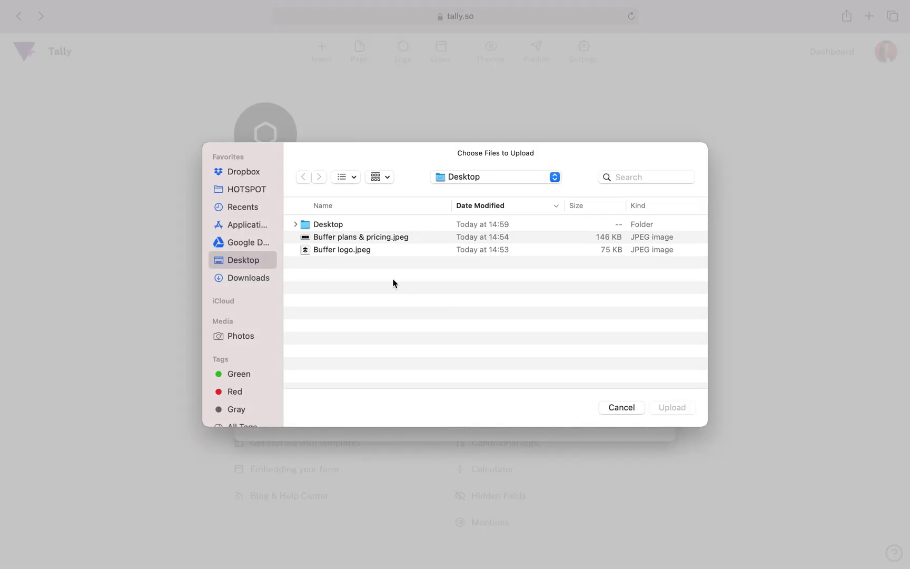
pyautogui.click(357, 251)
pyautogui.click(673, 407)
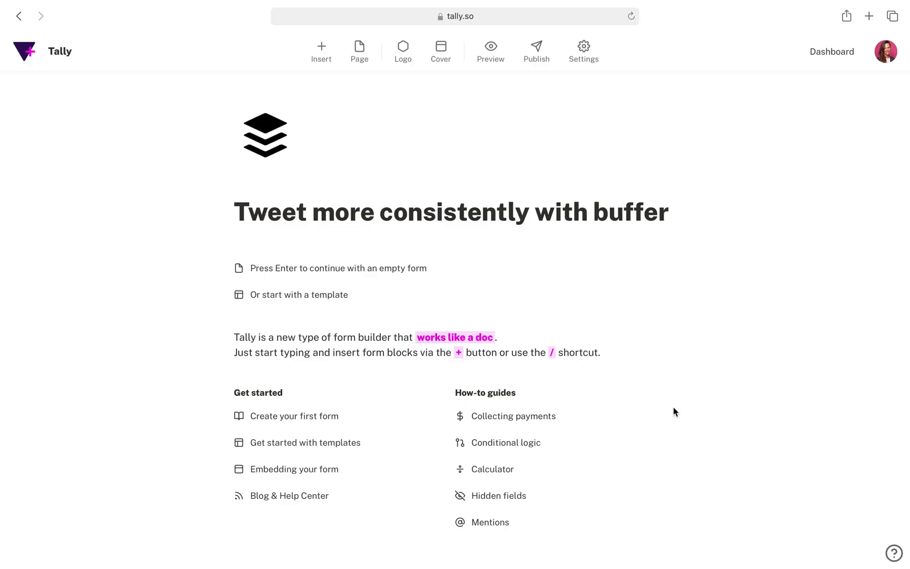
# Continue with an empty form and add a Heading 1 block reading "1. Choose time to tweet." below the title
pyautogui.click(695, 213)
pyautogui.press('Return')
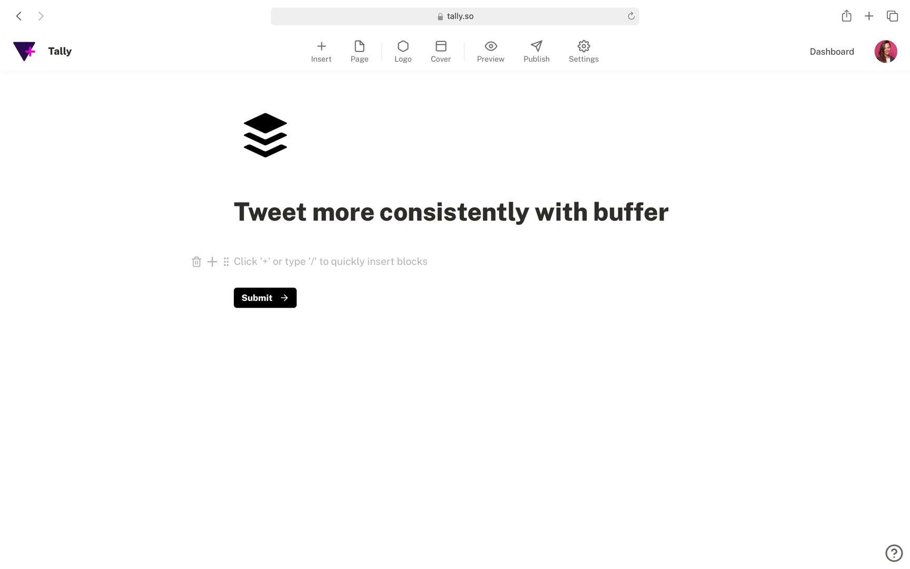
pyautogui.write('/')
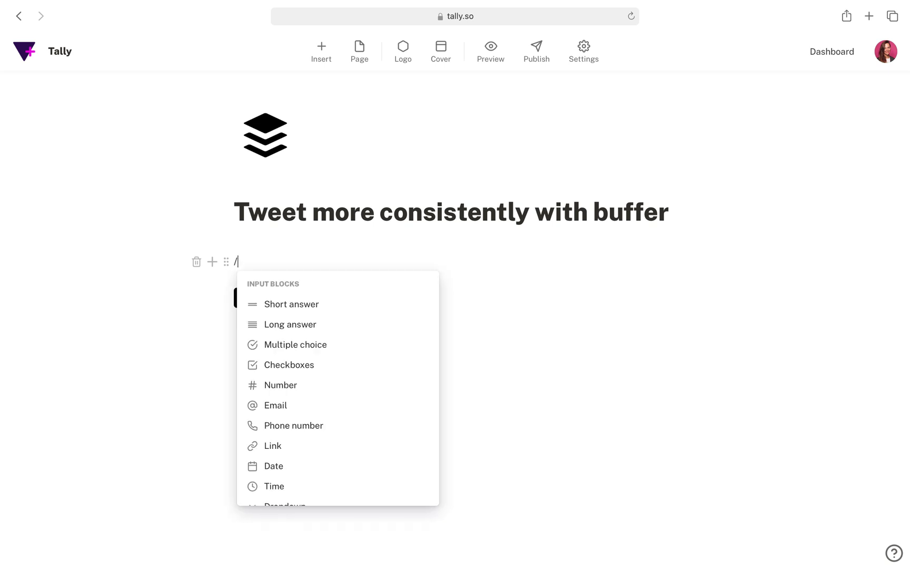
pyautogui.write('heading')
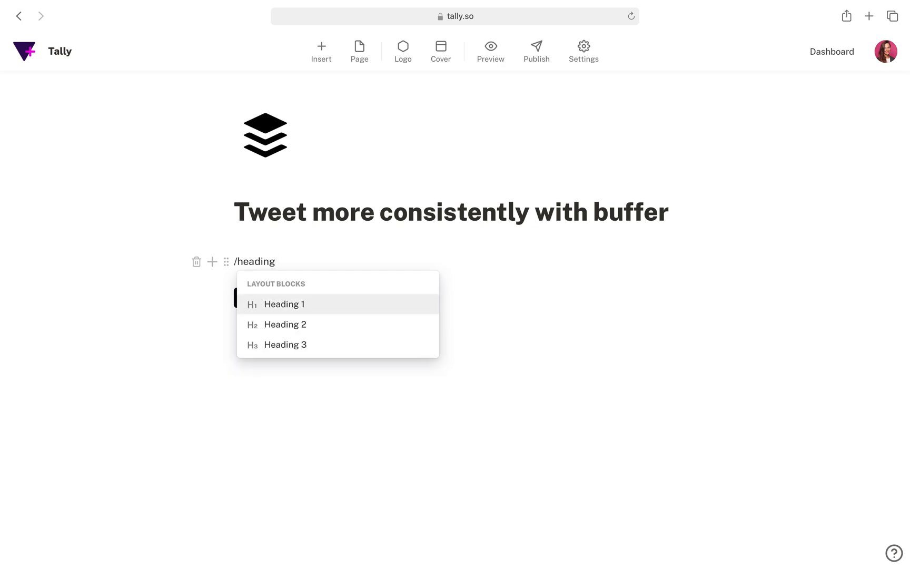
pyautogui.press('Return')
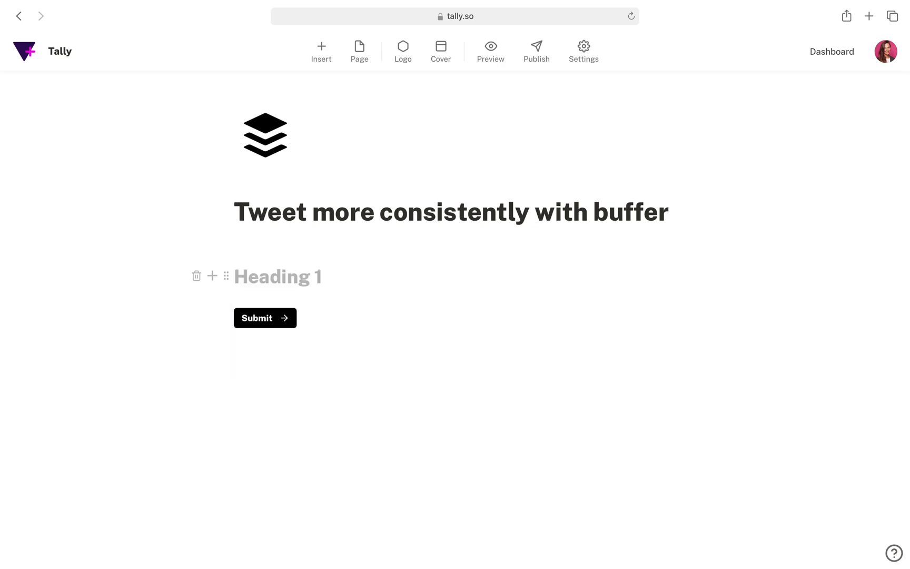
pyautogui.write('1. Choose ')
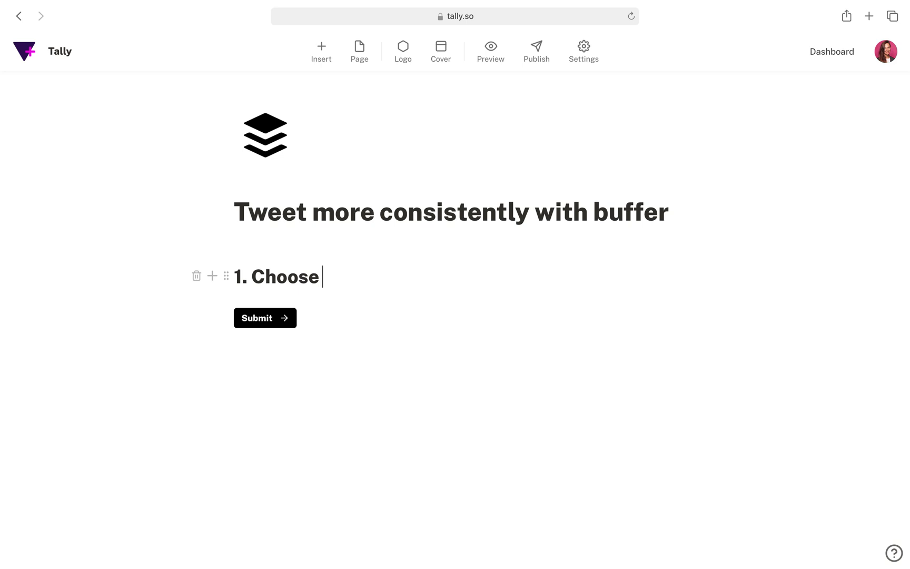
pyautogui.write('time to tweet.')
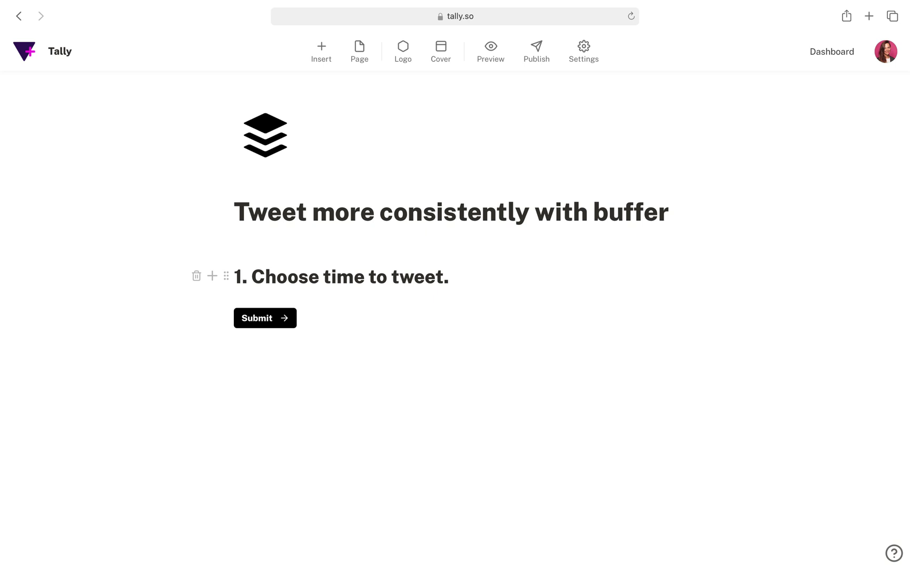
# Add headings "2. Add tweets to your buffer" and "3. buffer does the rest. Relax.", descriptions under all three headings, and remove the first heading's full stop
pyautogui.press('Return')
pyautogui.write('For example 3 times a day to 9:30, 13:30 and 17:30 2. Add tweets to your buffer Manually or with our handy browser extensions 3. buffer does the rest. Relax. We tweet for you. Just keep that buffer topped up!')
pyautogui.press('BackSpace')
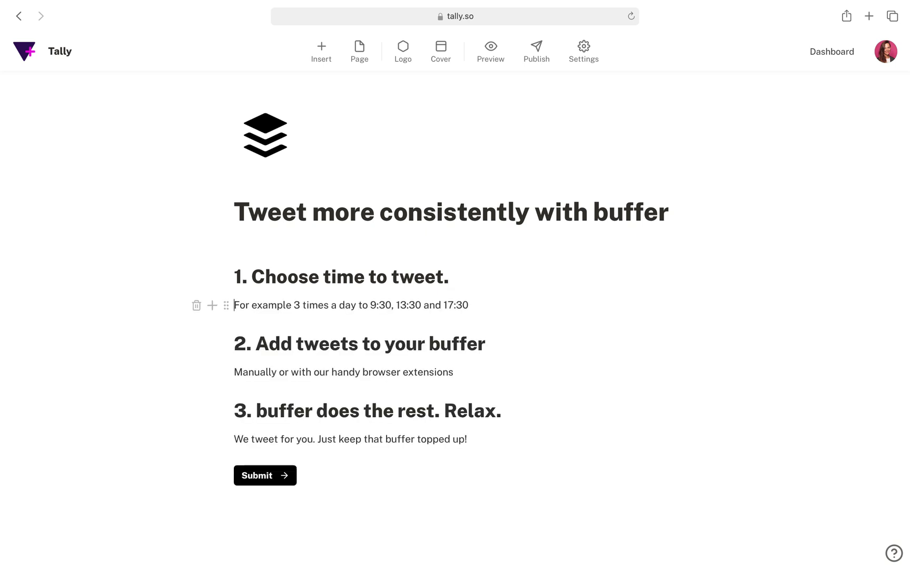
pyautogui.press('BackSpace')
# Change the first page's submit button label to "Plans & Pricing"
pyautogui.scroll(-1, 342, 419)
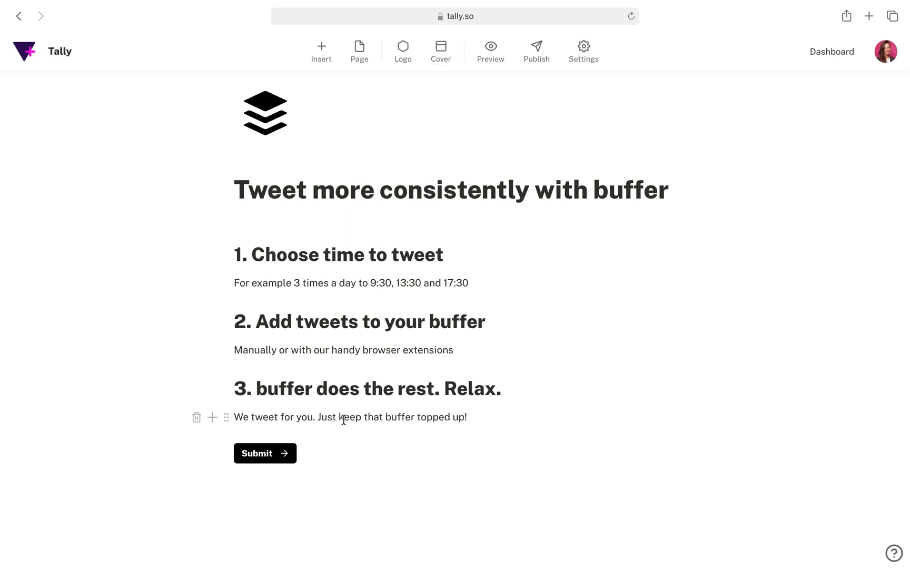
pyautogui.click(226, 453)
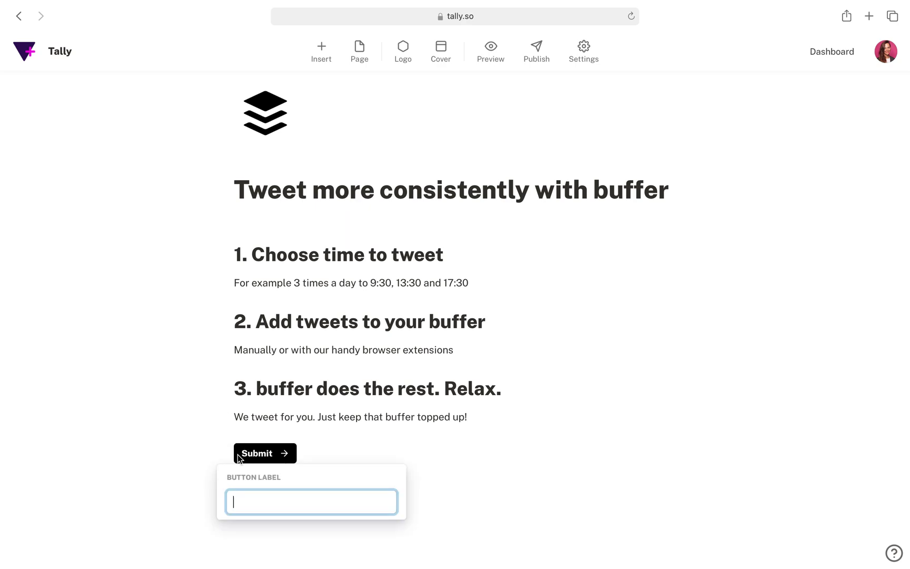
pyautogui.write('Plan')
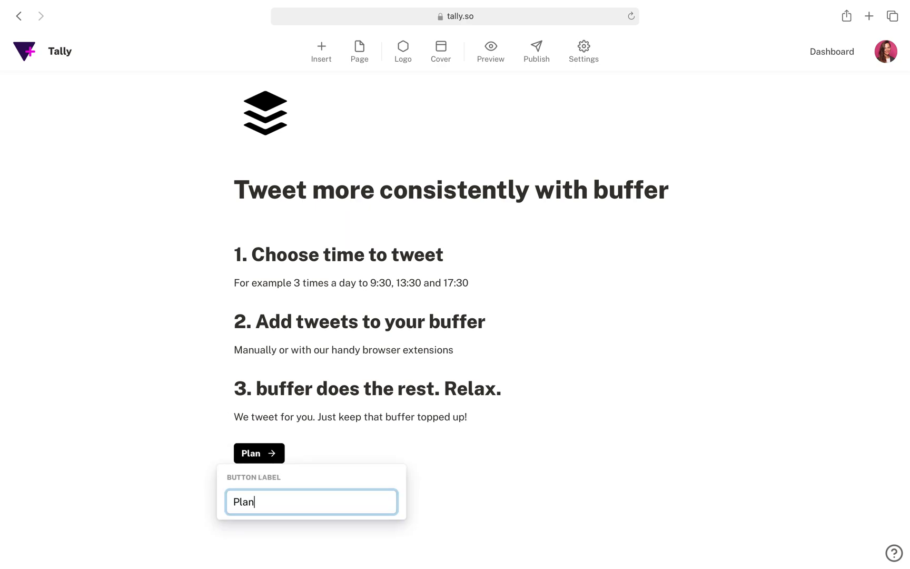
pyautogui.write('s & Pricing')
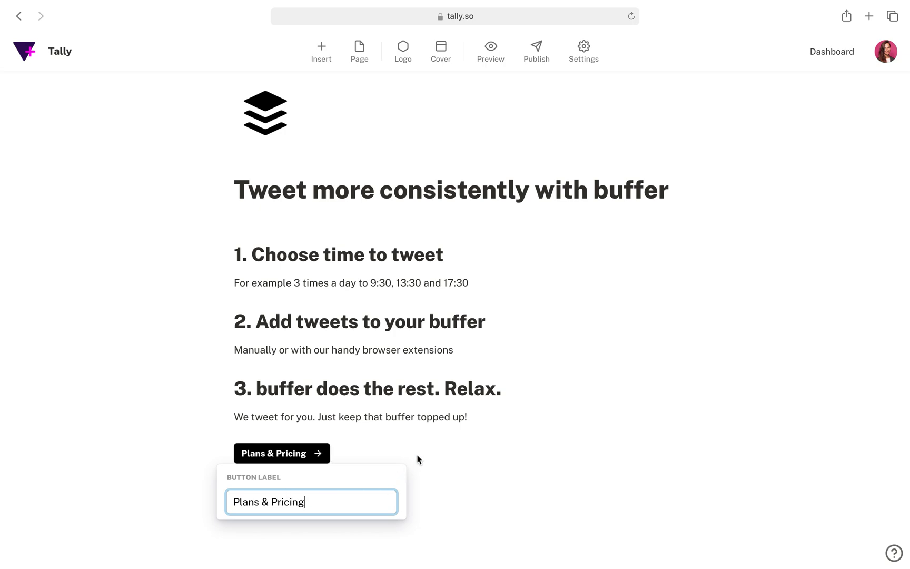
pyautogui.press('Return')
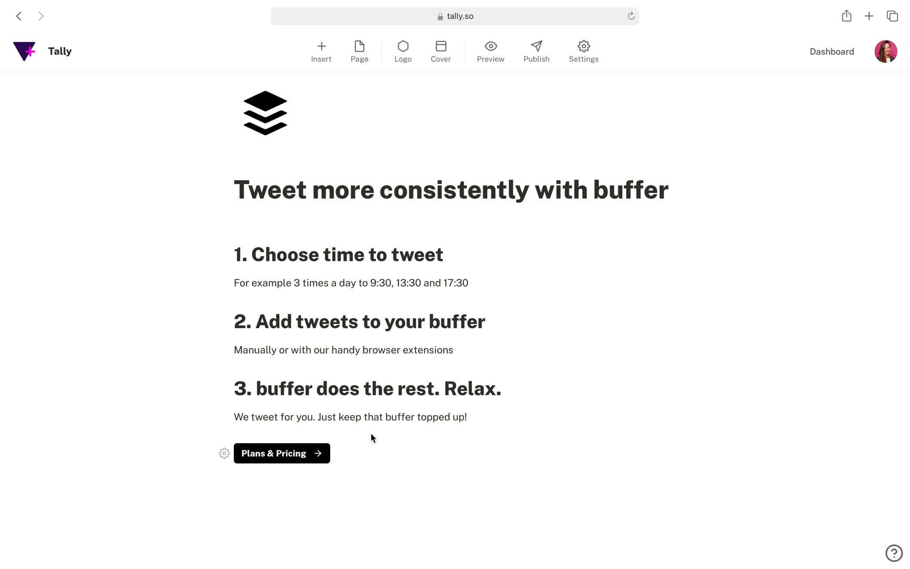
# Insert a new page after the first page's button
pyautogui.click(295, 482)
pyautogui.write('/page')
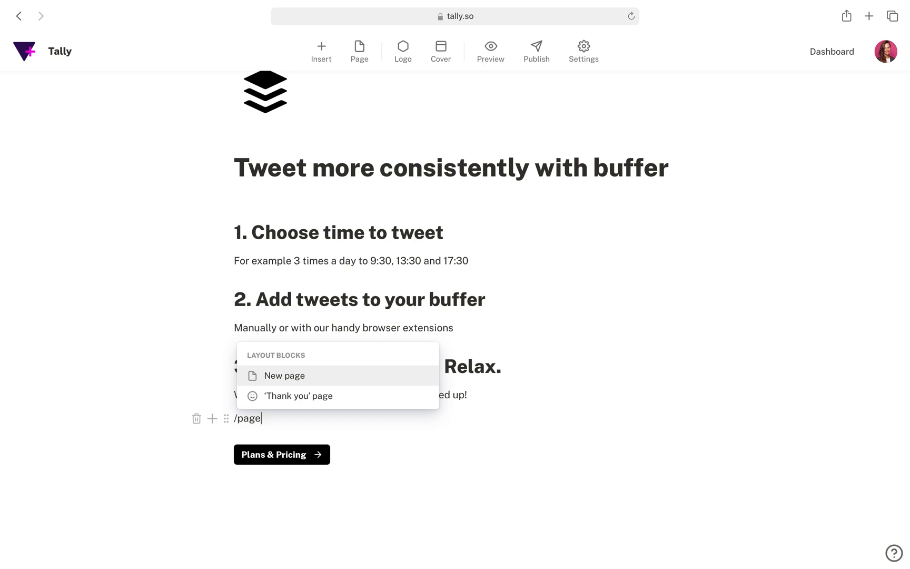
pyautogui.press('Return')
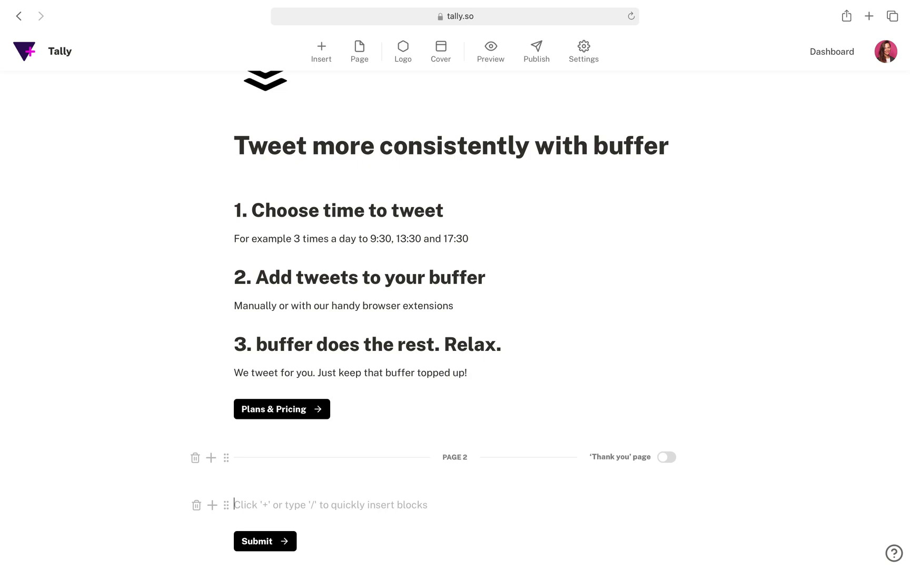
# Add a Heading 1 block reading "Plans & Pricing" on page 2
pyautogui.write('/headin')
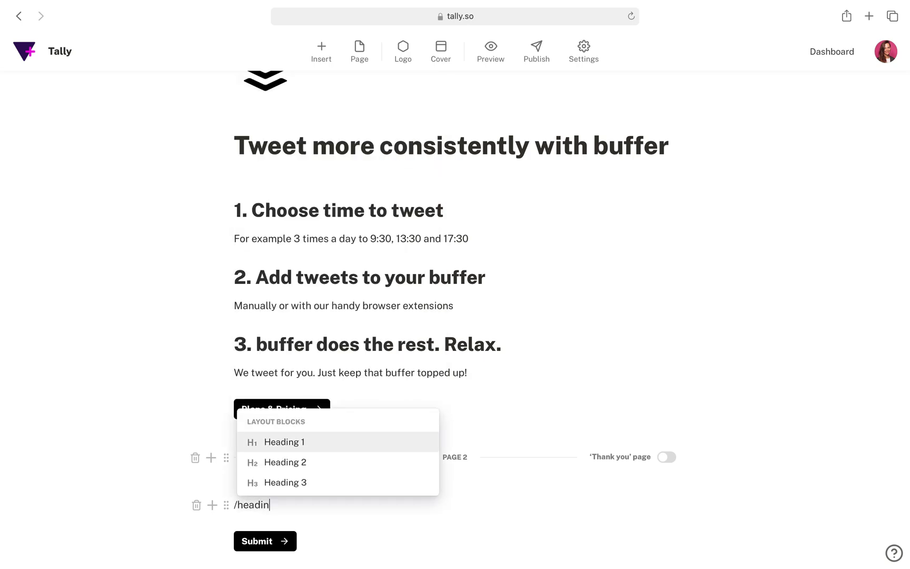
pyautogui.press('Return')
pyautogui.write('Plea')
pyautogui.press('BackSpace')
pyautogui.press('BackSpace')
pyautogui.write('ans & P')
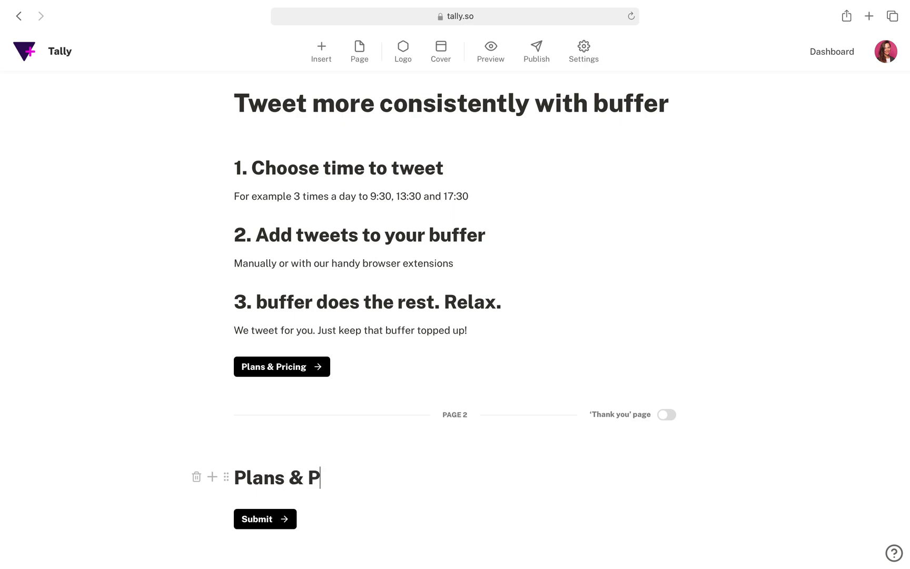
pyautogui.write('ricing')
# Insert an image block under the Plans & Pricing heading and upload Buffer plans & pricing.jpeg into it
pyautogui.press('Return')
pyautogui.write('/')
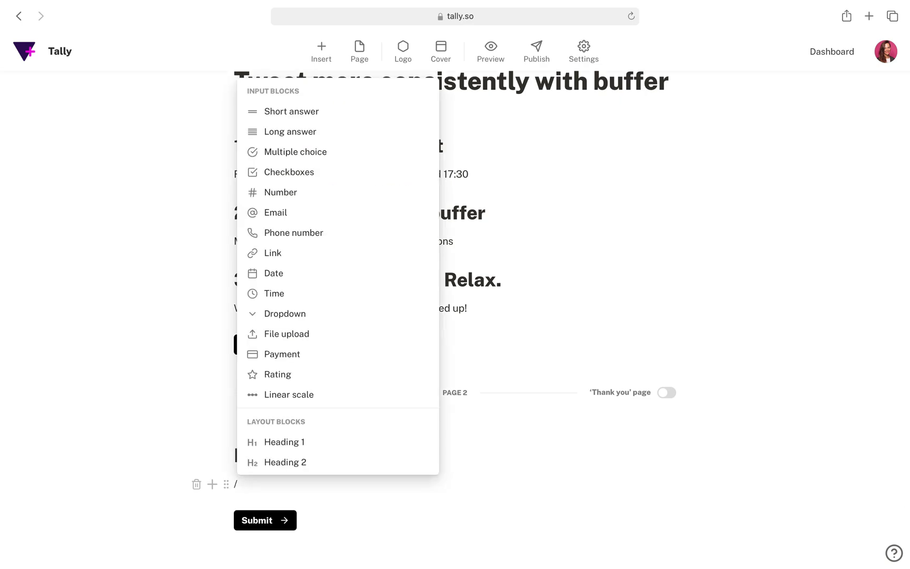
pyautogui.write('image')
pyautogui.click(283, 467)
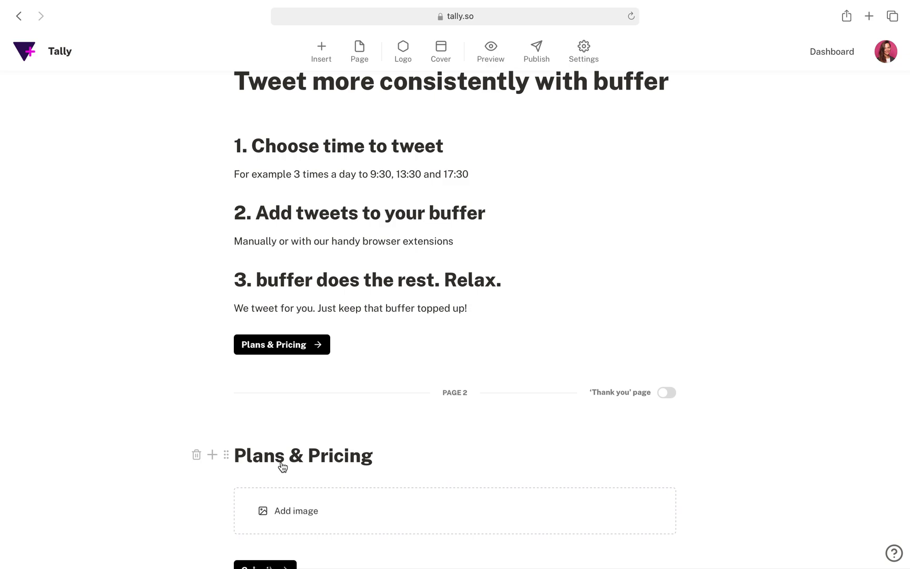
pyautogui.click(303, 511)
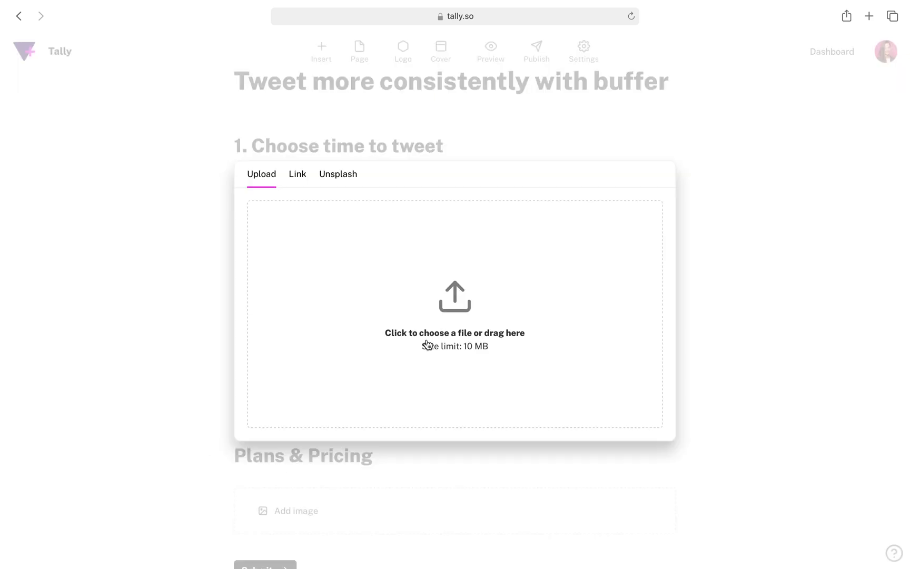
pyautogui.click(428, 343)
pyautogui.click(400, 237)
pyautogui.click(679, 411)
# Change page 2's submit button label to "Sign up"
pyautogui.scroll(-5, 680, 411)
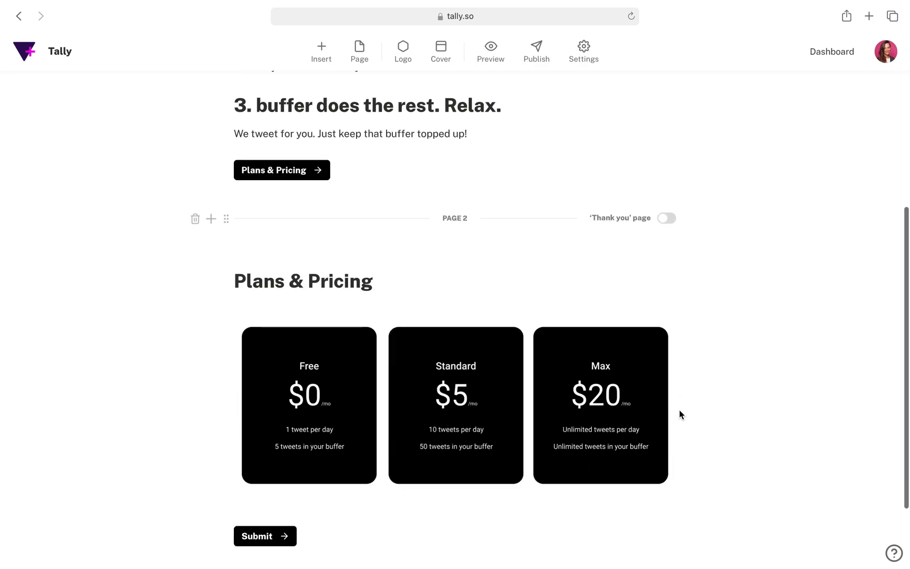
pyautogui.scroll(-3, 679, 413)
pyautogui.click(224, 431)
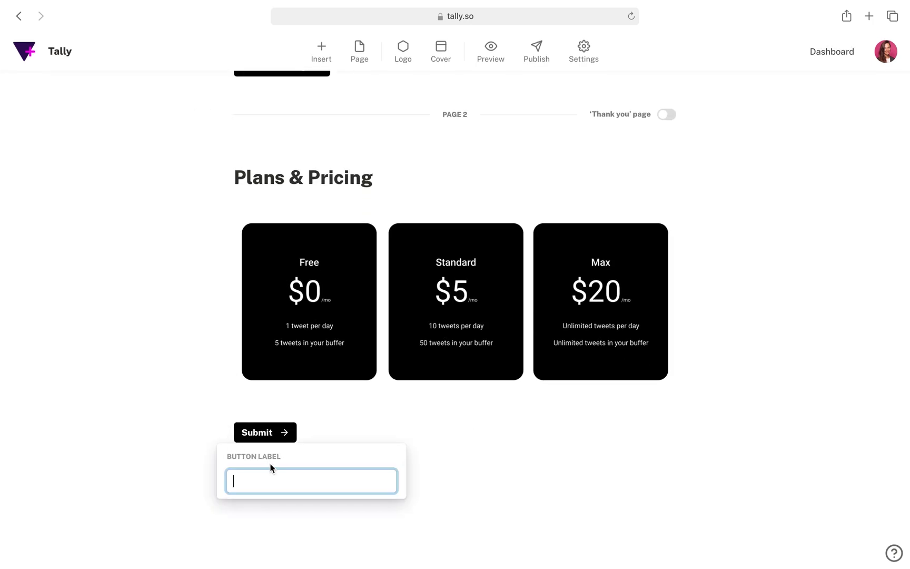
pyautogui.write('Sign up')
# Add a third page containing the message that starts "Hello! You caught us before we're ready." and ends "just put your email below."
pyautogui.click(359, 52)
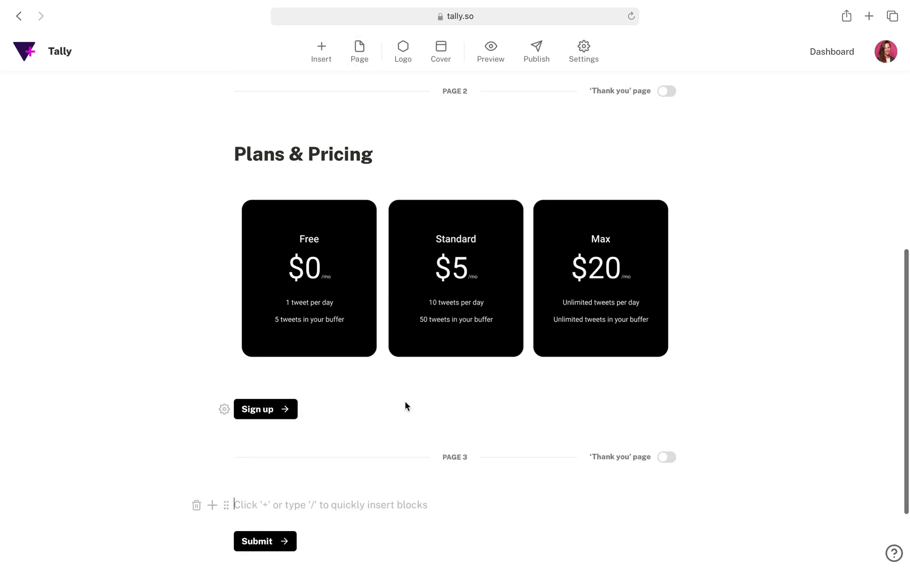
pyautogui.scroll(-4, 406, 406)
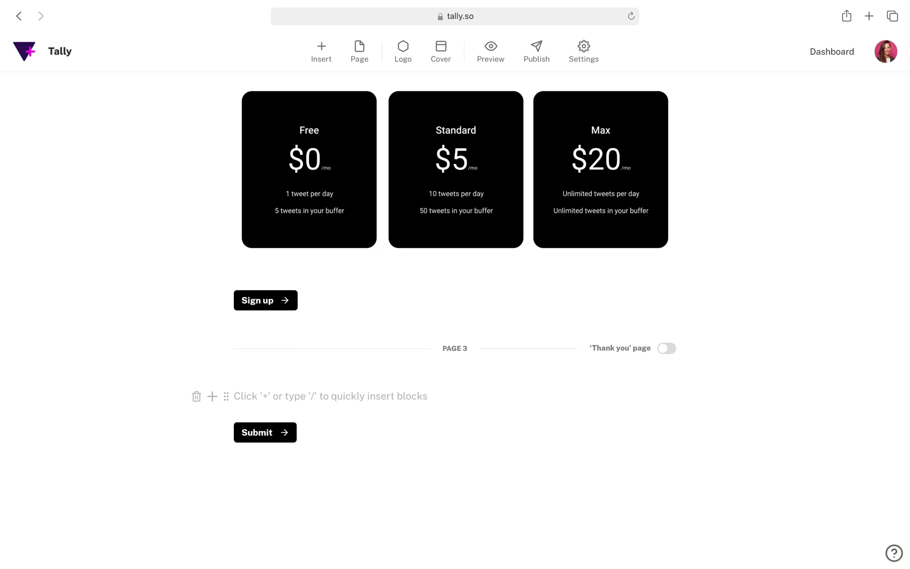
pyautogui.write("Hello! You caught us before we're ready. We're working hard to put the finishing touches onto Buffer. Things are going well and it should be ready to help you with Twitter very soon. If you'd like us to send you a reminder when we're ready, just put your email below.")
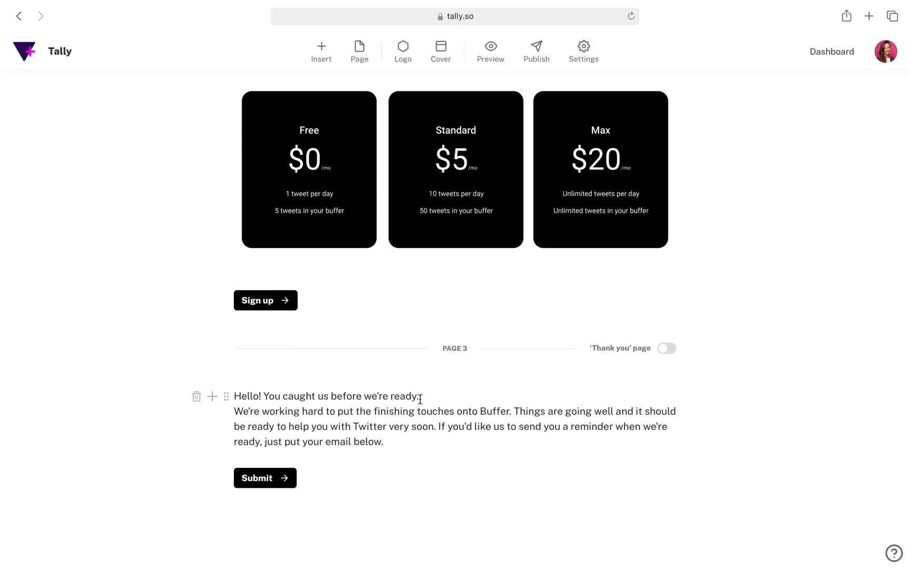
# Make the opening sentence "Hello! You caught us before we're ready." on page 3 bold
pyautogui.moveTo(420, 396); pyautogui.dragTo(238, 396)
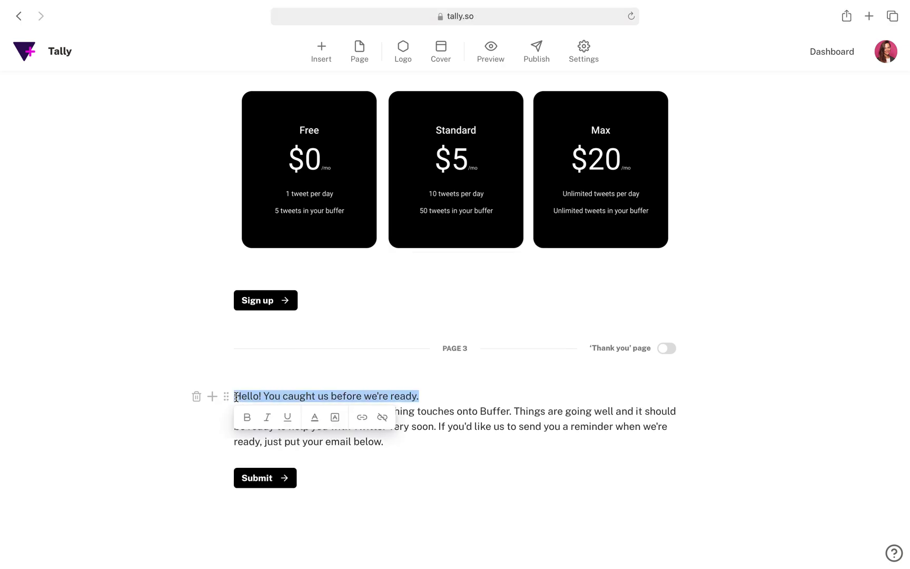
pyautogui.click(245, 416)
pyautogui.click(442, 400)
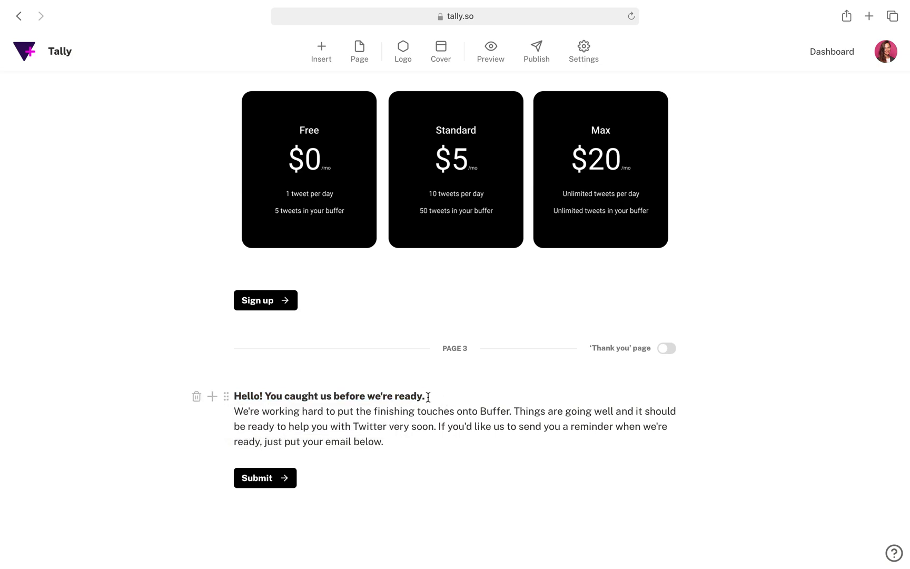
# Put page 3's bold opening sentence in its own paragraph and insert an email input block below the message
pyautogui.press('Return')
pyautogui.scroll(-2, 426, 400)
pyautogui.click(401, 398)
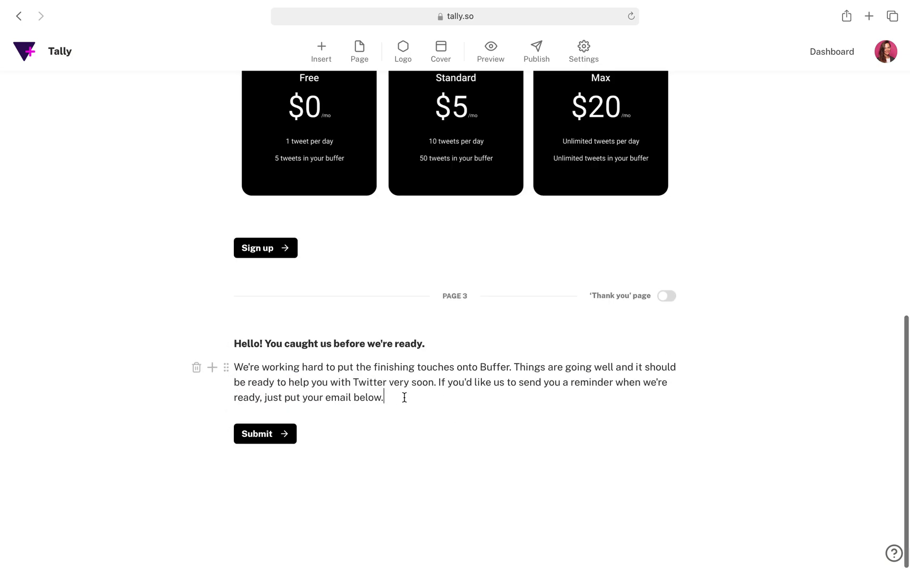
pyautogui.press('Return')
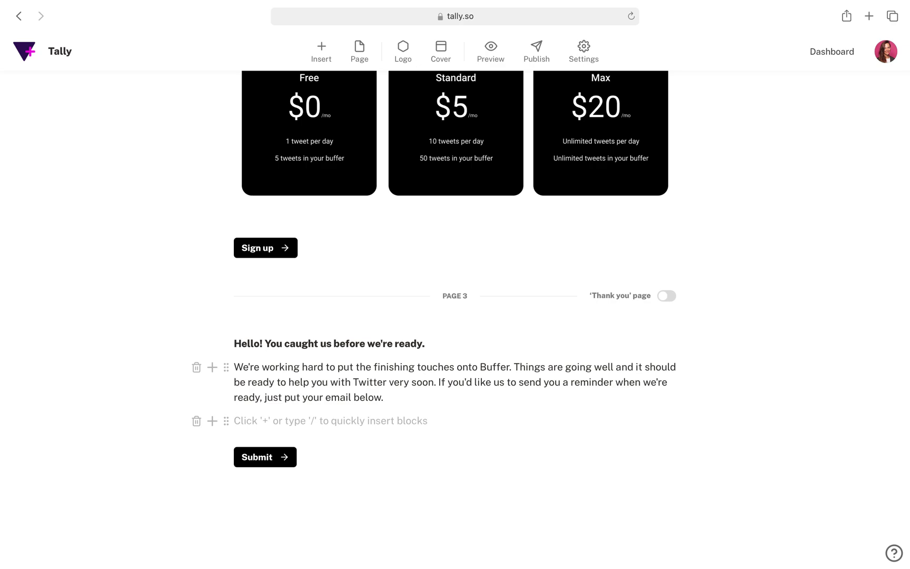
pyautogui.write('/email')
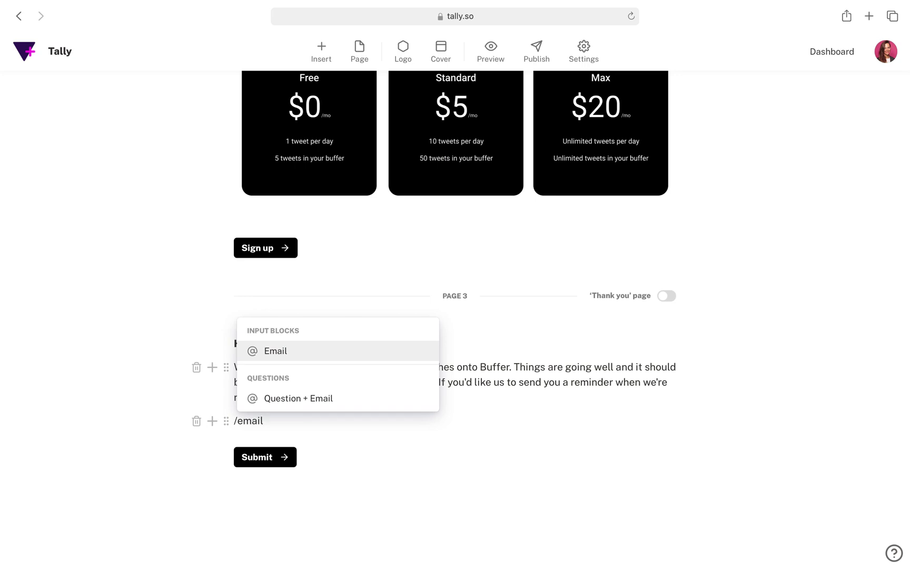
pyautogui.press('Return')
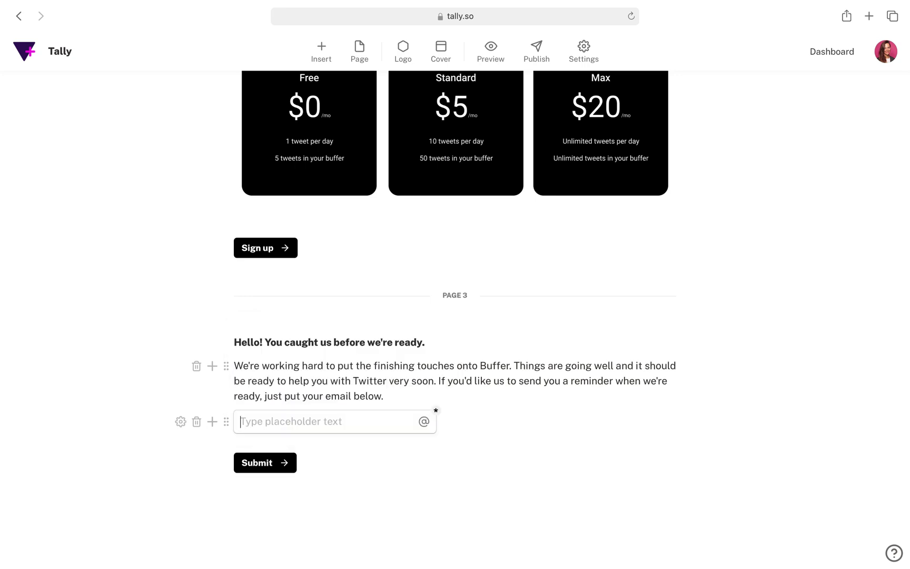
pyautogui.write('Email')
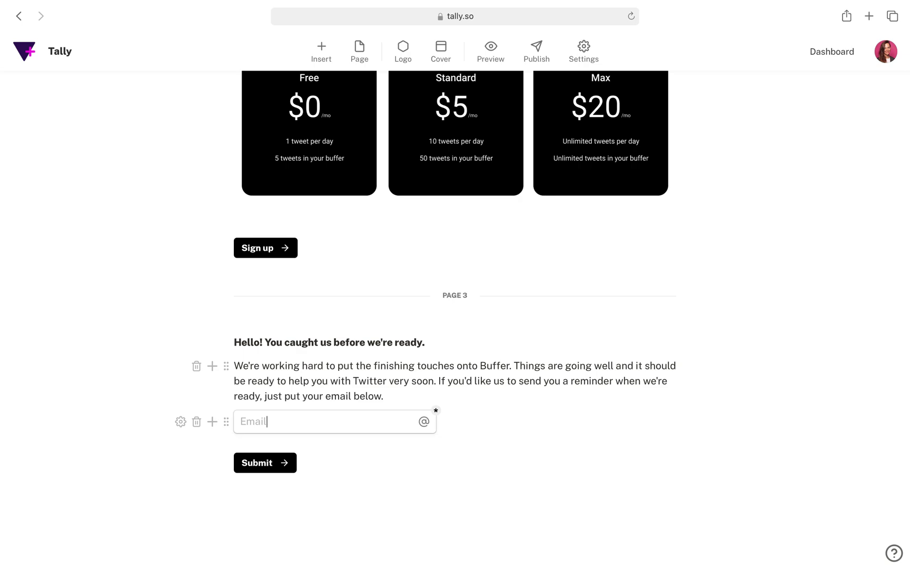
pyautogui.press('BackSpace')
pyautogui.press('BackSpace')
pyautogui.press('BackSpace')
pyautogui.press('BackSpace')
pyautogui.press('BackSpace')
# Add a label block reading "Your email address" and place it above the email input on page 3
pyautogui.press('Return')
pyautogui.write('/label')
pyautogui.press('Return')
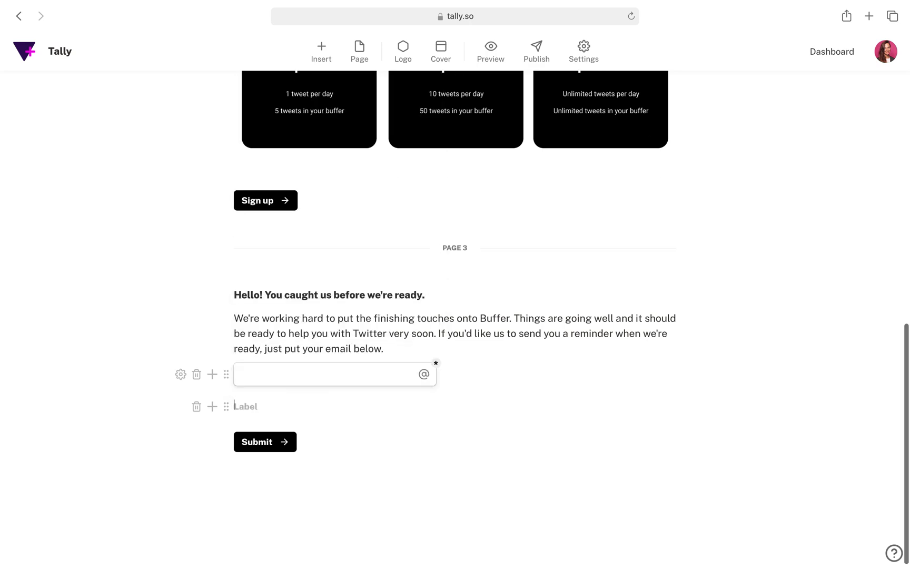
pyautogui.write('Your email')
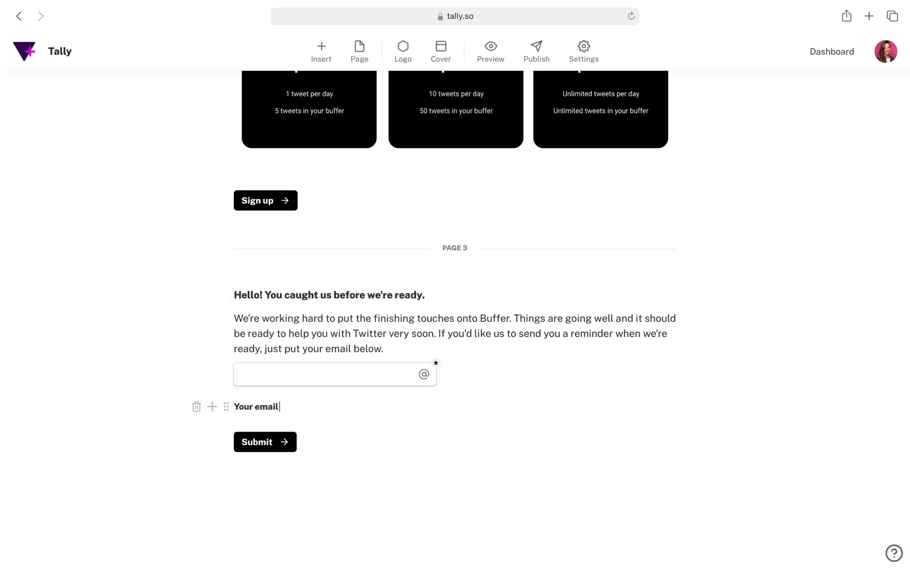
pyautogui.write(' address')
pyautogui.moveTo(226, 409); pyautogui.dragTo(225, 373)
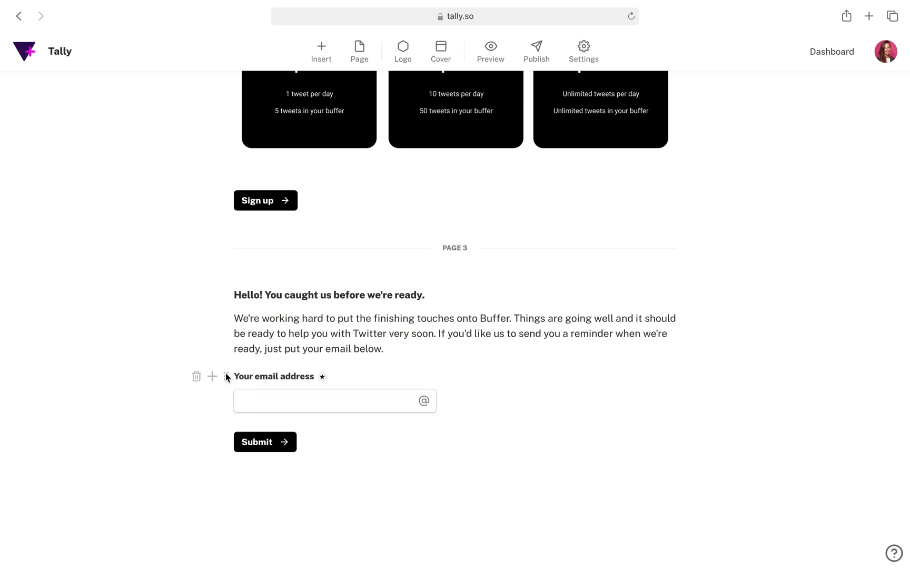
# Change page 3's submit button label to "Remind me when you launch"
pyautogui.click(224, 443)
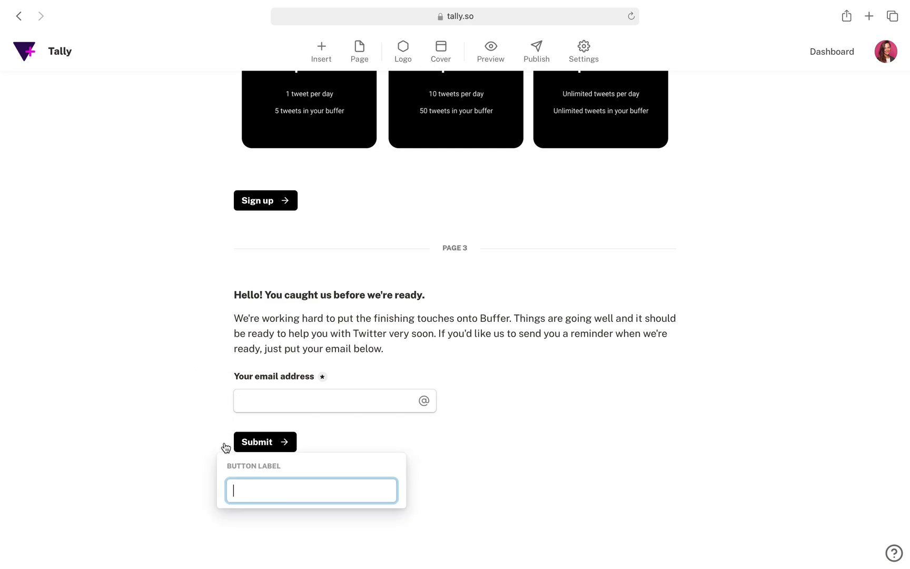
pyautogui.write('Remind me')
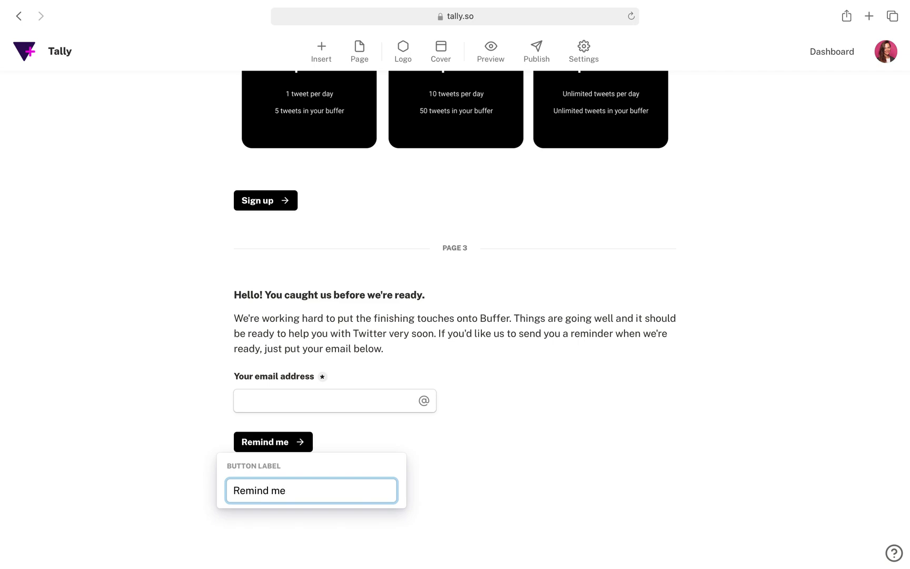
pyautogui.write(' when you launch')
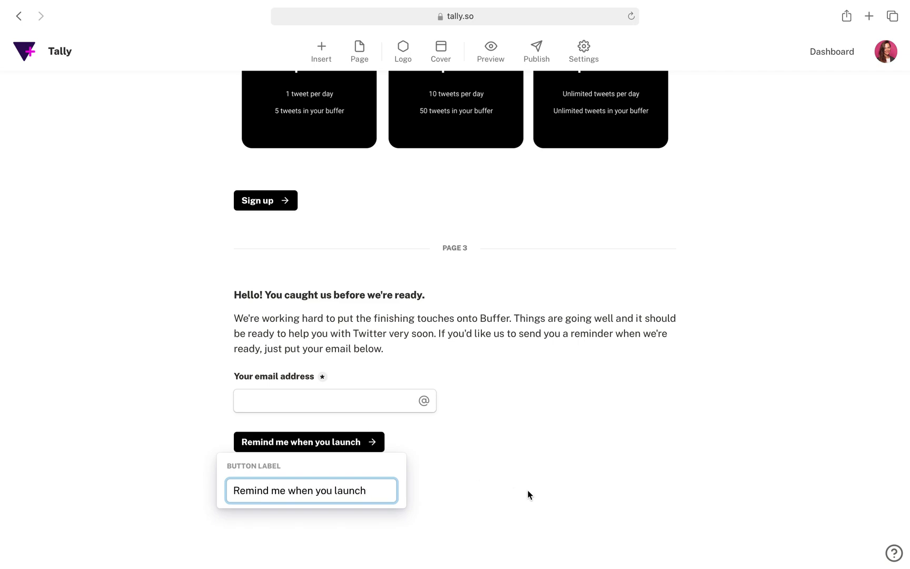
pyautogui.click(600, 415)
# Add a fourth page as the 'Thank you' page with the message "Thanks for registering, we'll keep you posted!"
pyautogui.click(319, 418)
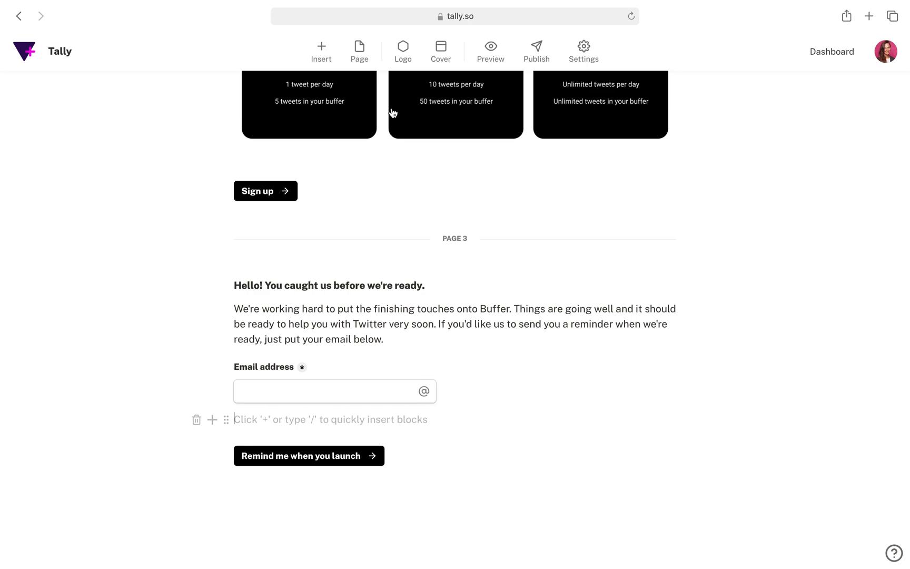
pyautogui.click(360, 53)
pyautogui.click(669, 458)
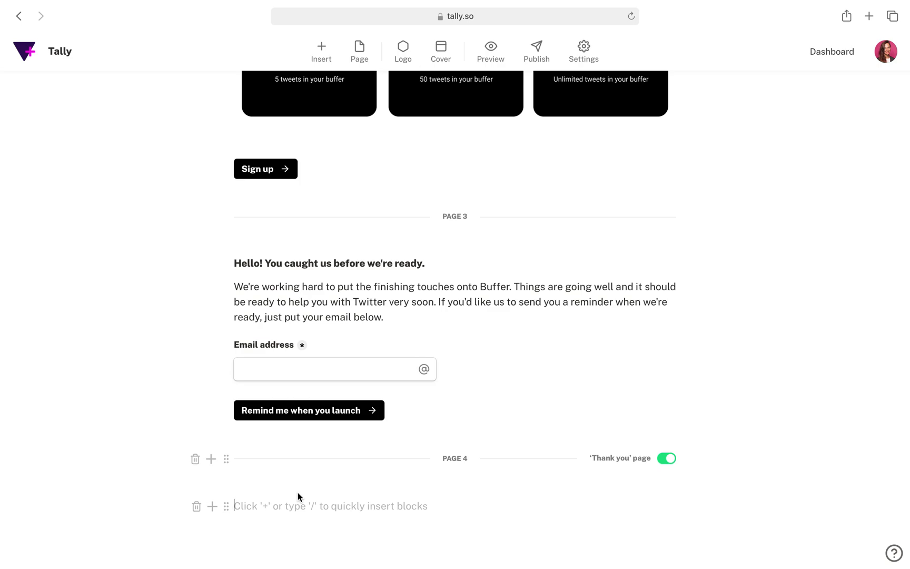
pyautogui.write('Than')
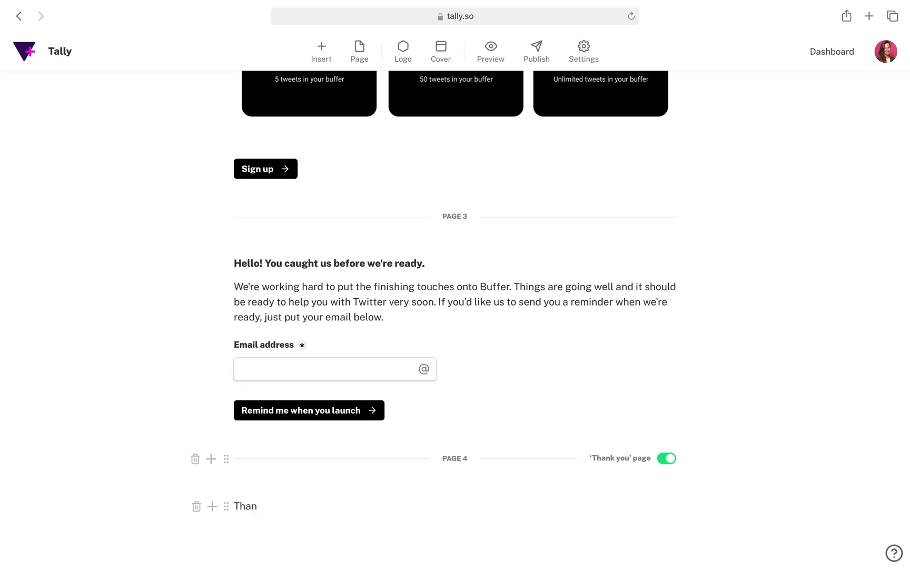
pyautogui.write("ks for registering, we'll ")
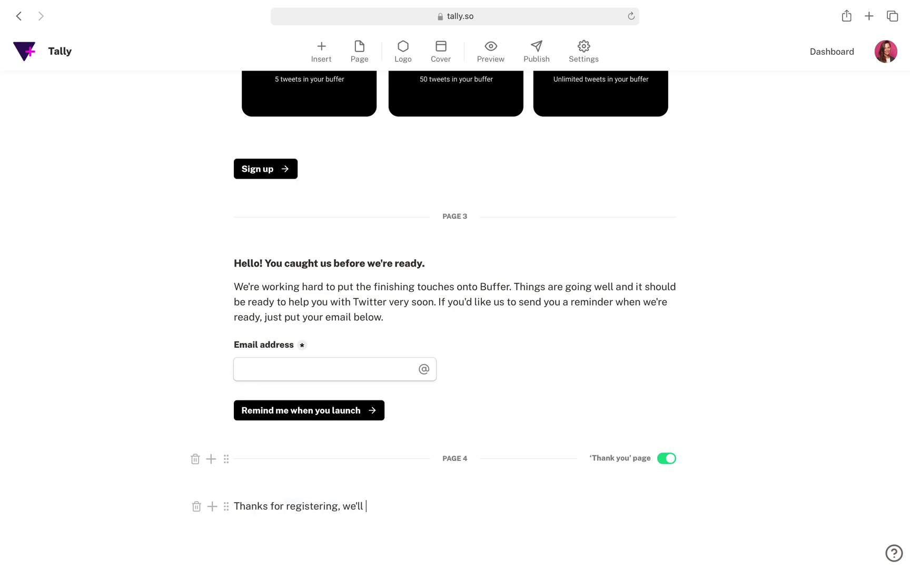
pyautogui.write('keep you posted!')
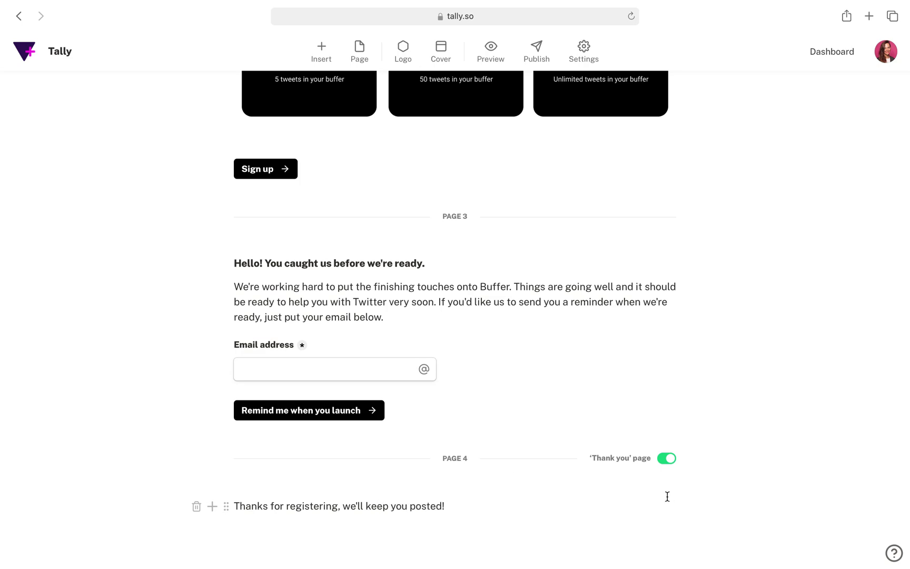
# Review the whole form, from the landing page through pricing and email sign-up to the thank-you page
pyautogui.scroll(15, 805, 333)
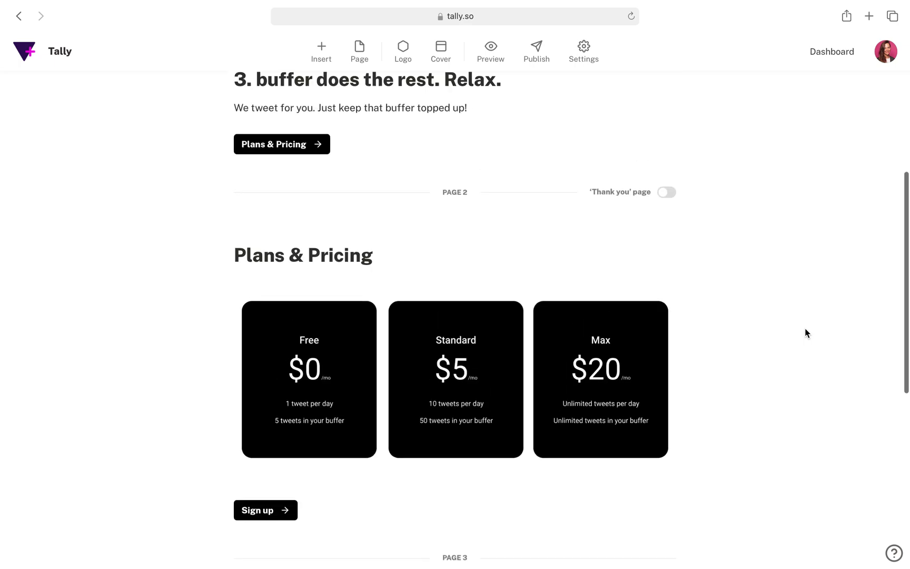
pyautogui.scroll(3, 805, 333)
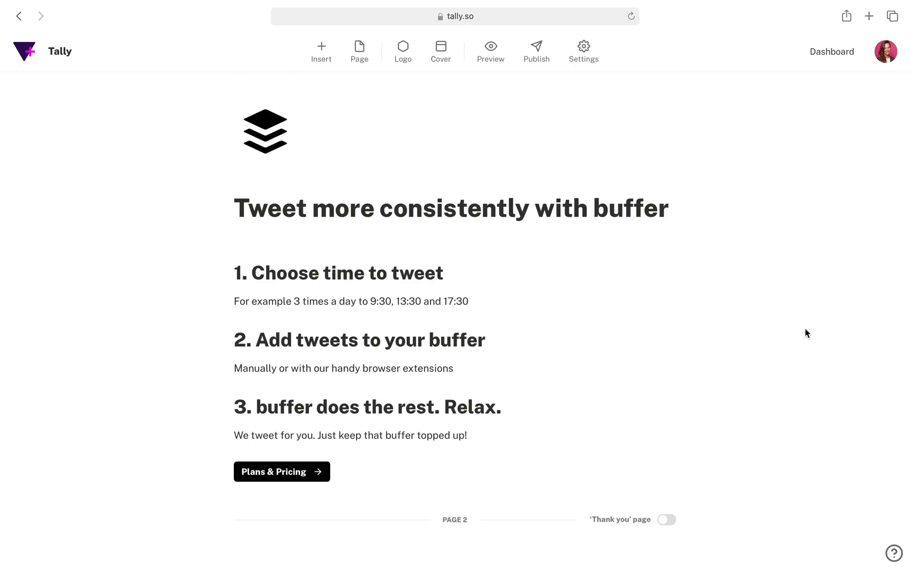
pyautogui.scroll(-10, 805, 333)
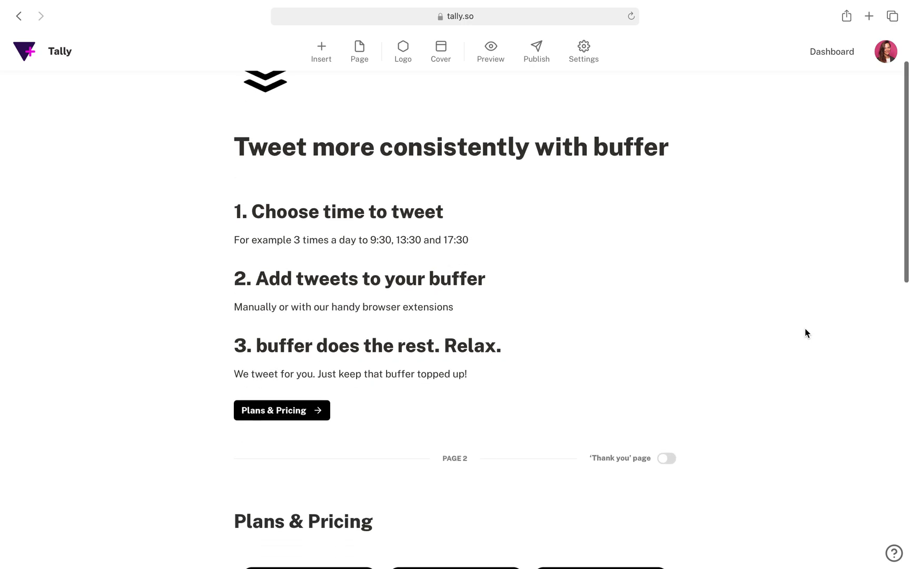
pyautogui.scroll(-5, 806, 333)
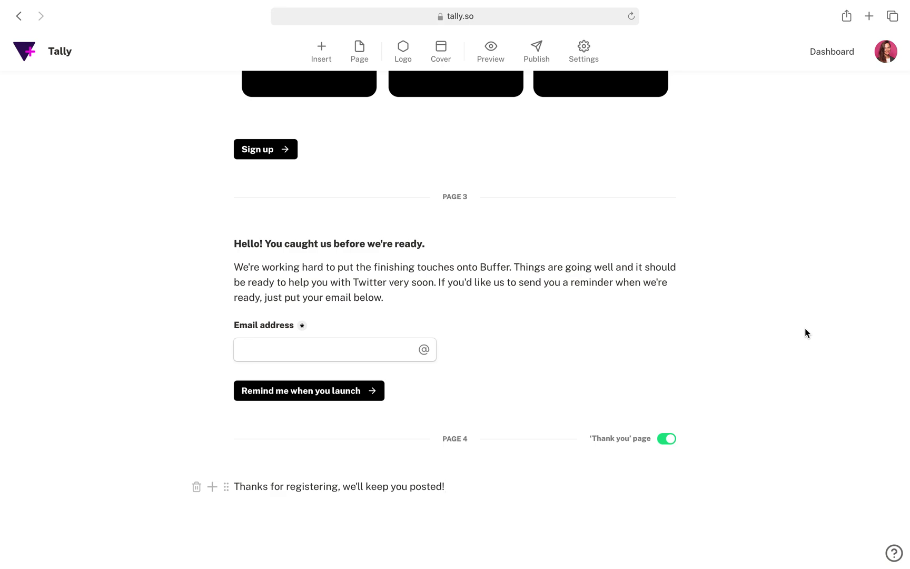
pyautogui.scroll(-1, 805, 333)
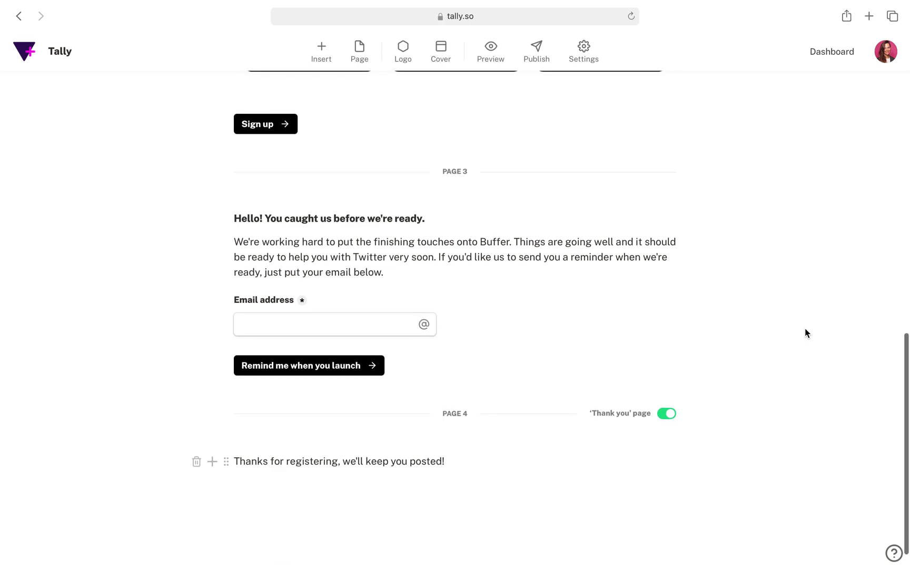
pyautogui.scroll(-1, 805, 333)
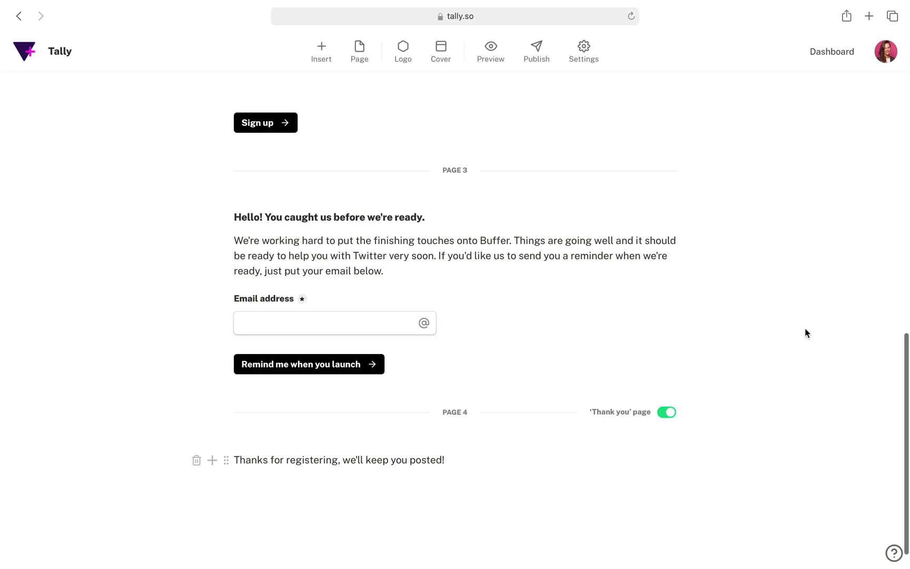
pyautogui.scroll(8, 805, 333)
pyautogui.scroll(5, 805, 333)
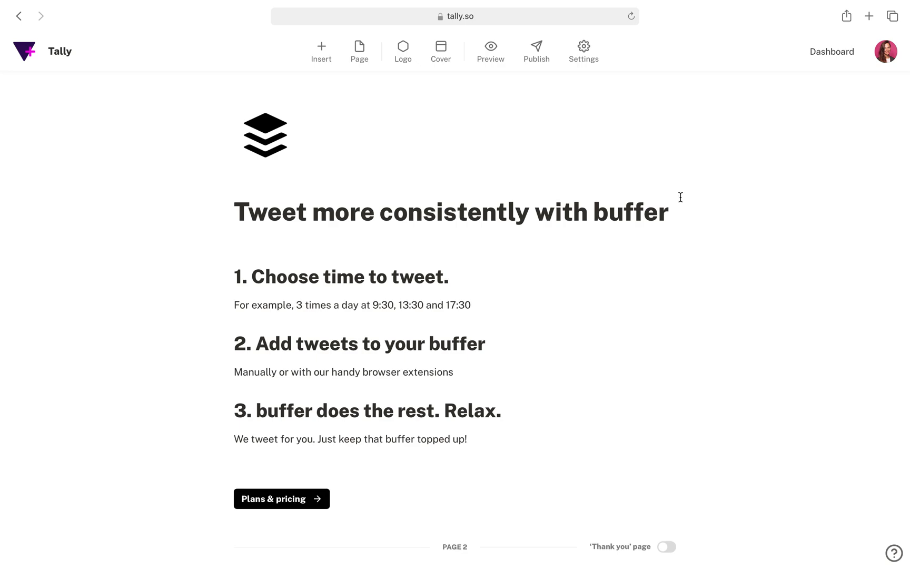
# Preview the form and go through the pricing and email sign-up pages to the thank-you page
pyautogui.click(494, 60)
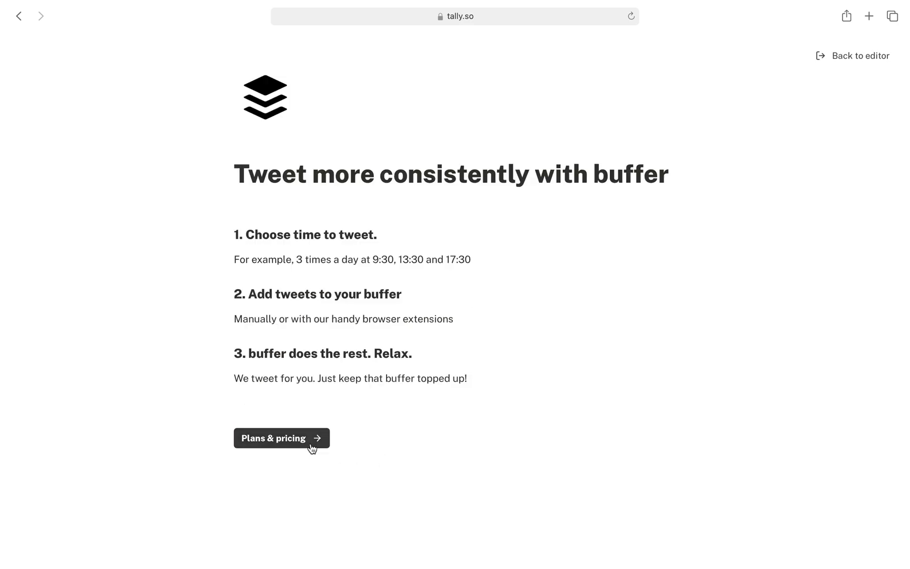
pyautogui.click(312, 448)
pyautogui.click(284, 471)
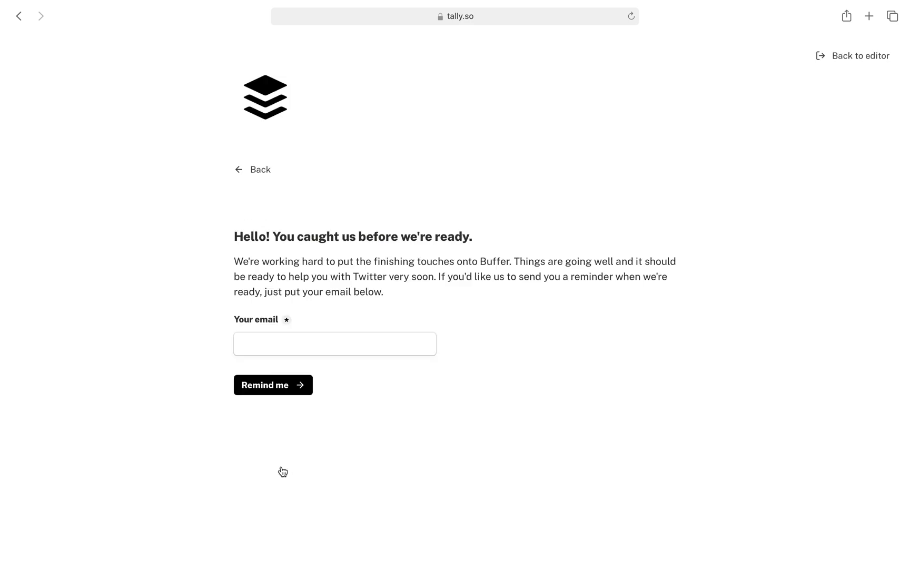
pyautogui.click(293, 393)
pyautogui.click(655, 403)
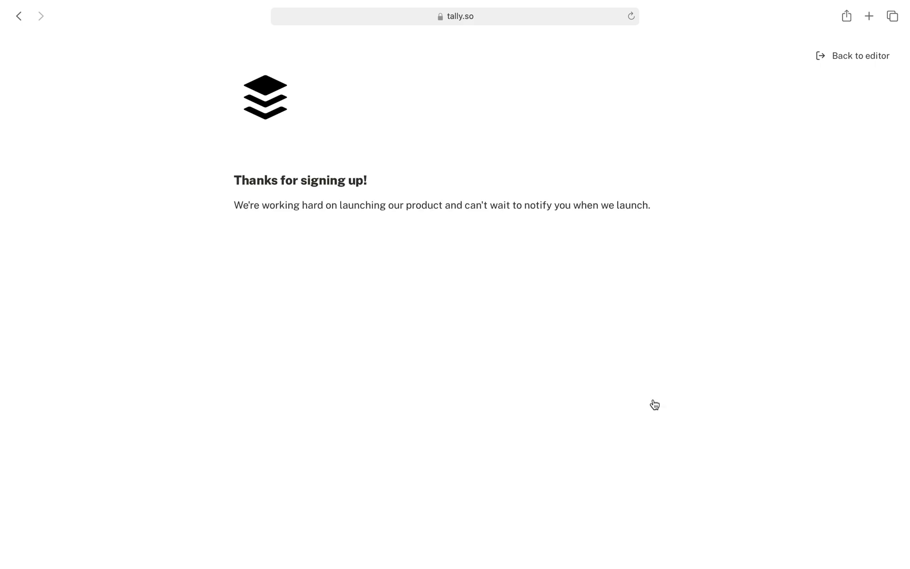
# Leave the preview and publish the form
pyautogui.click(842, 59)
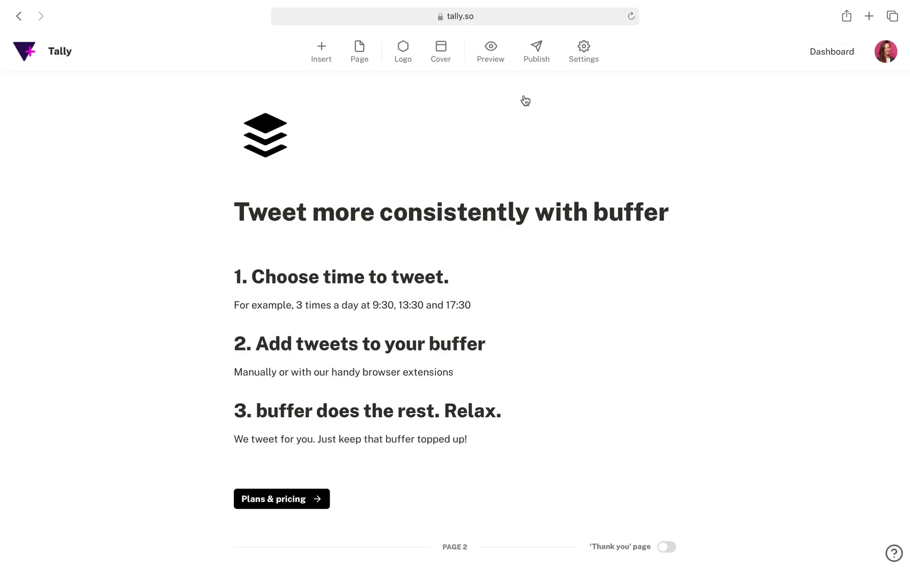
pyautogui.click(537, 53)
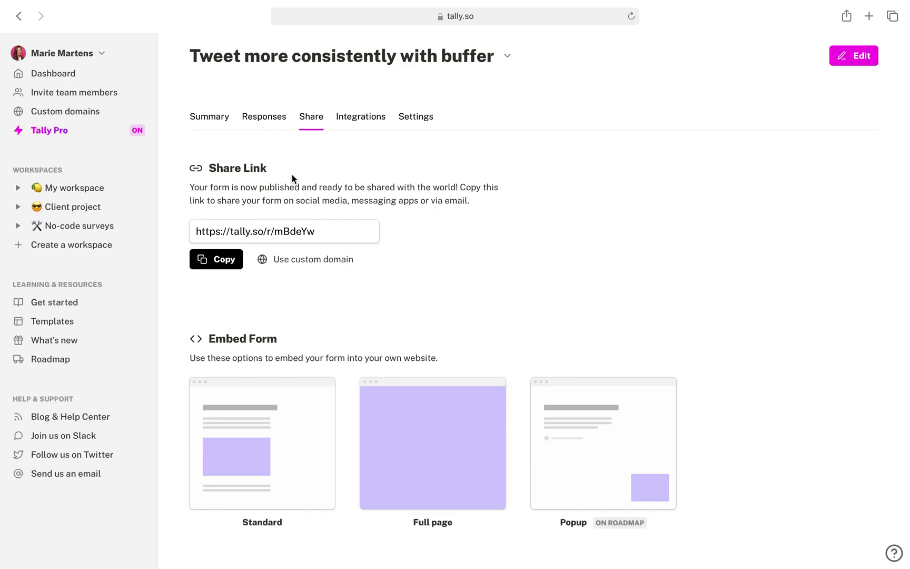
# Examine the published form's available integrations and its settings
pyautogui.click(360, 127)
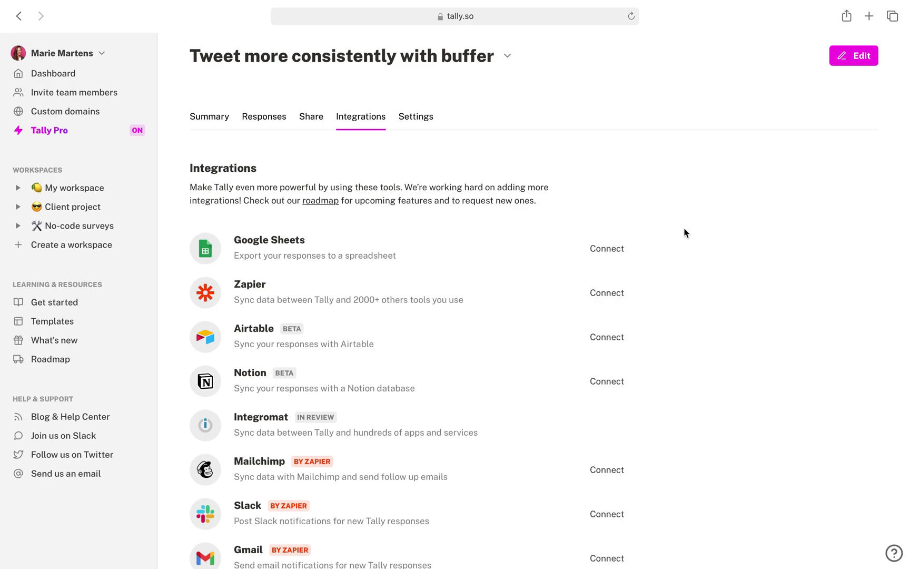
pyautogui.click(425, 121)
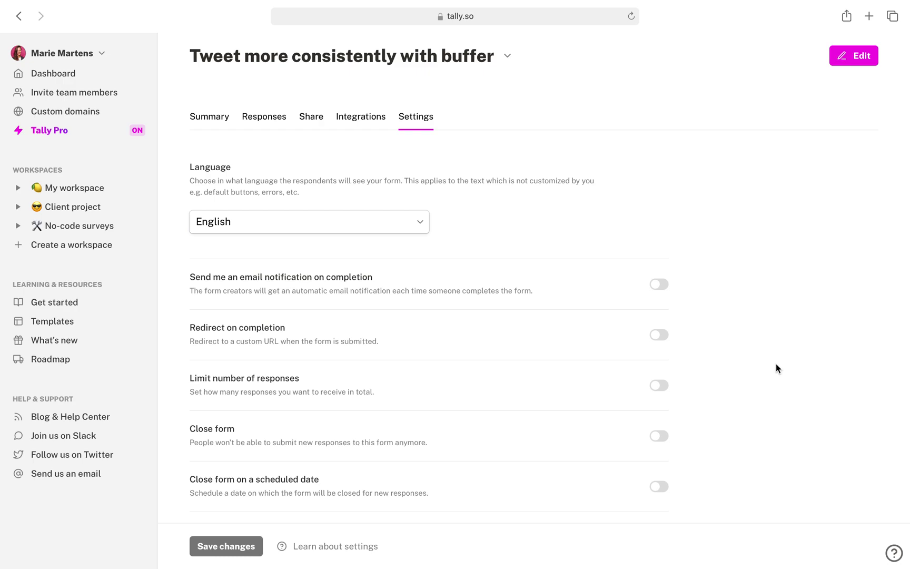
pyautogui.scroll(-2, 777, 364)
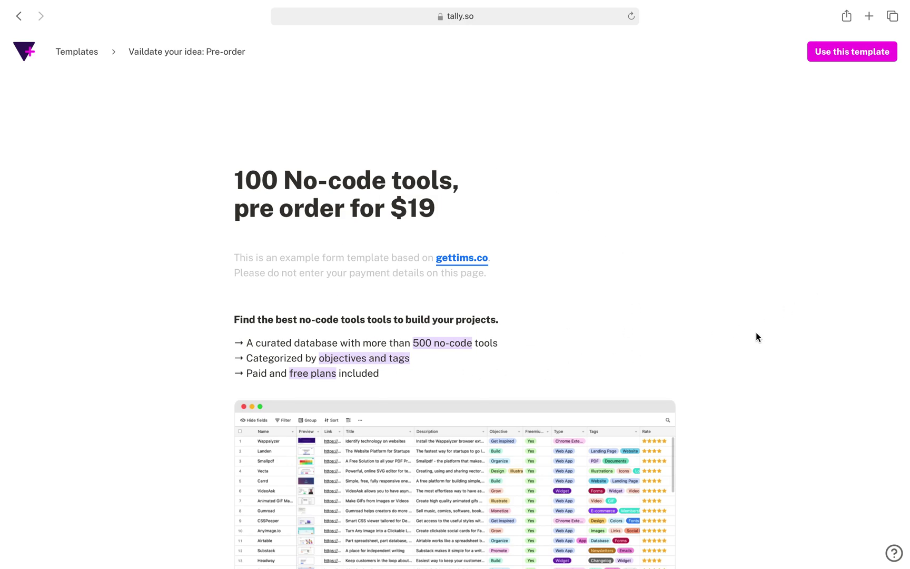
# Examine the pre-order idea validation template, continuing from its $19 pre-order page to the payment details page
pyautogui.scroll(-5, 776, 365)
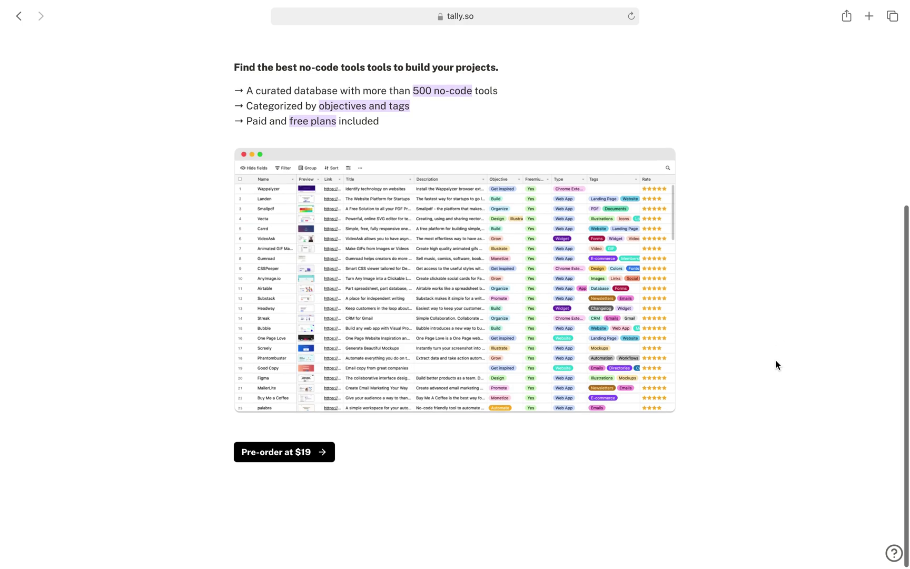
pyautogui.click(277, 453)
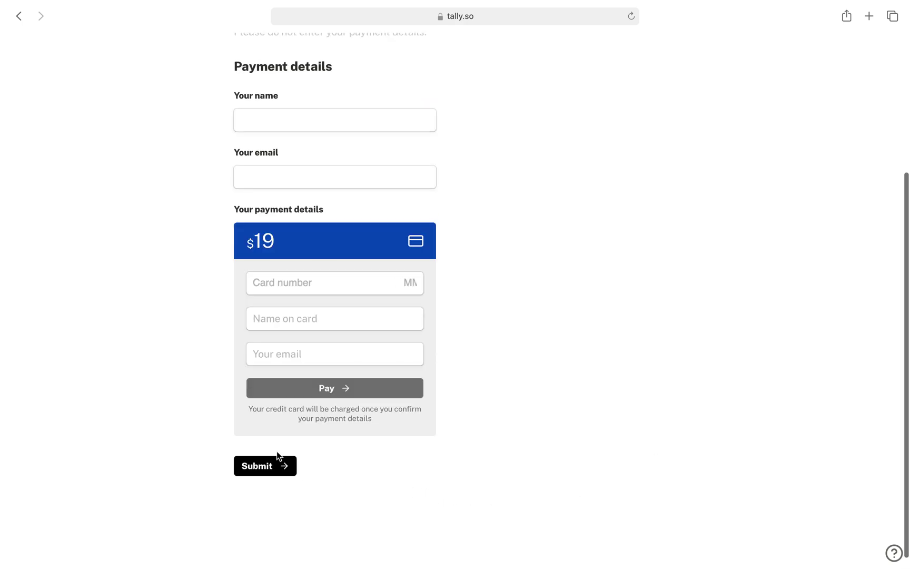
pyautogui.scroll(3, 642, 396)
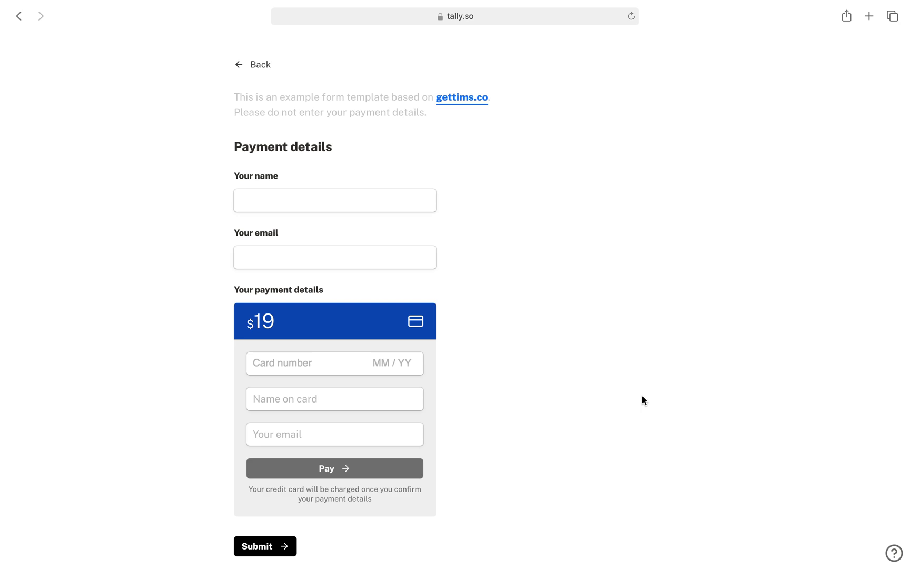
pyautogui.scroll(-1, 609, 417)
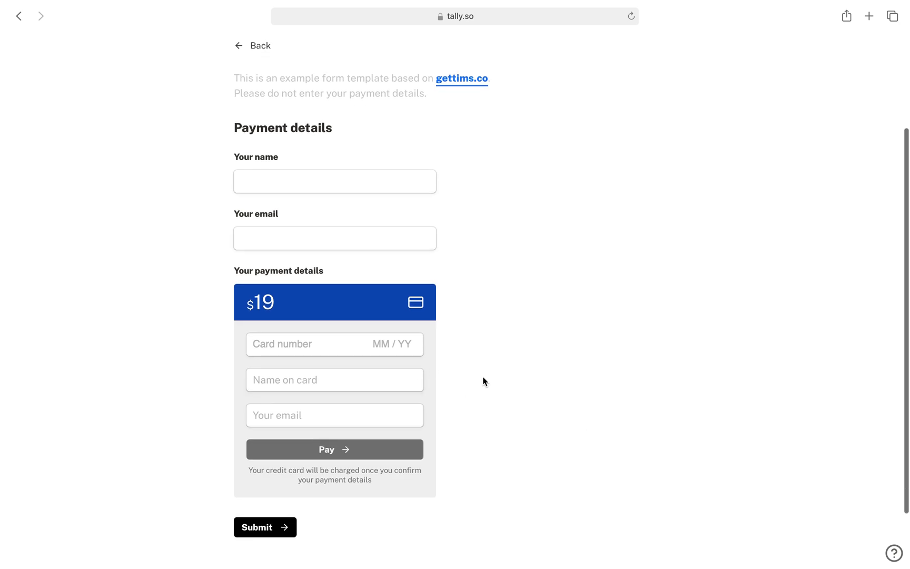
# Submit the template's payment details page, return to the template's first page and start a new form from it
pyautogui.click(261, 533)
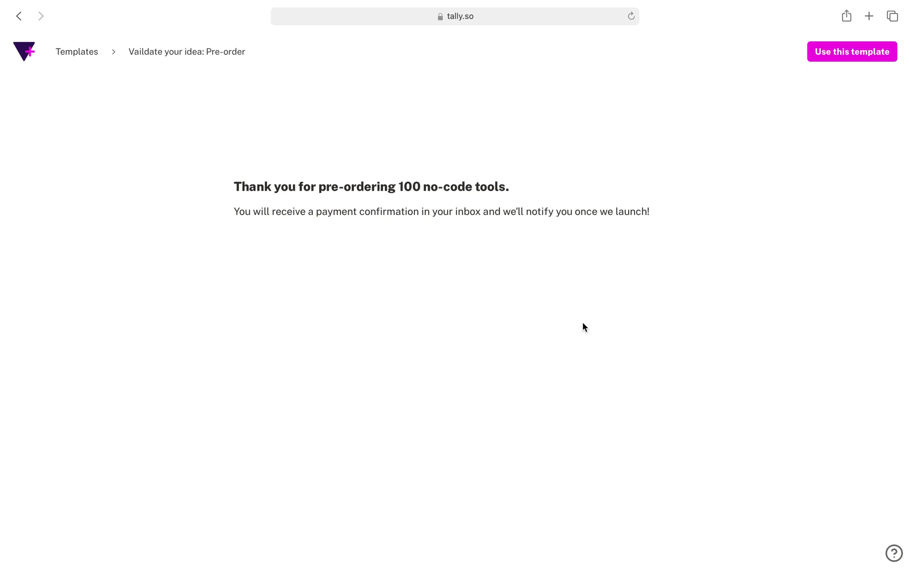
pyautogui.scroll(2, 583, 323)
pyautogui.click(184, 53)
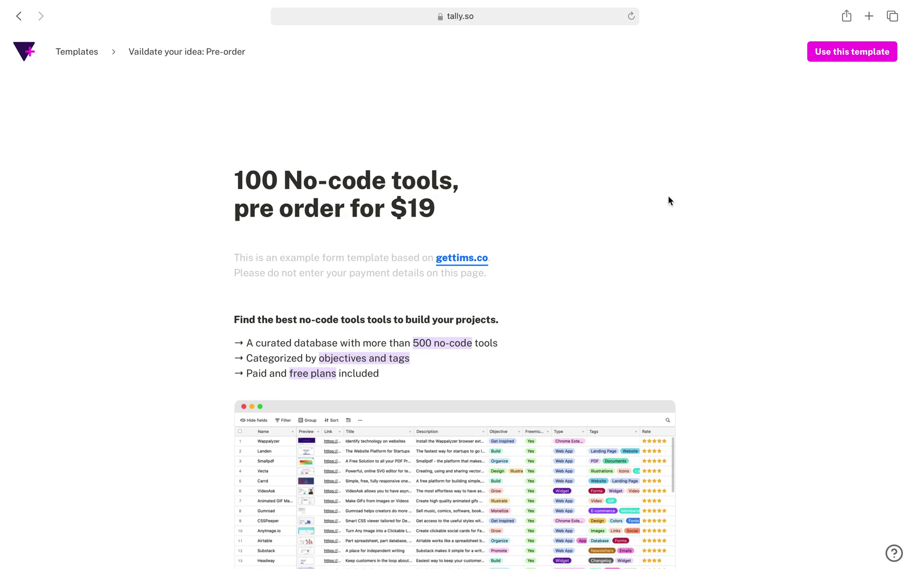
pyautogui.click(850, 60)
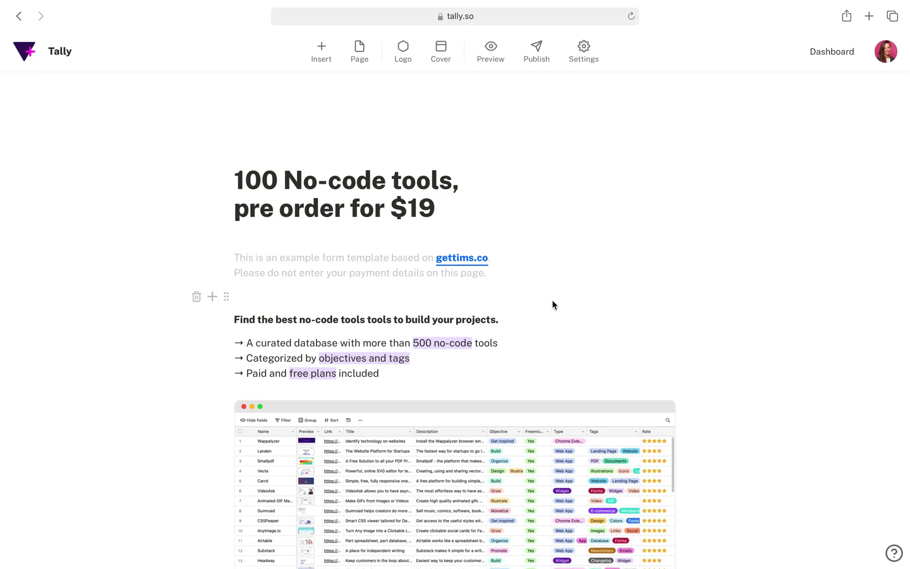
pyautogui.scroll(-3, 558, 316)
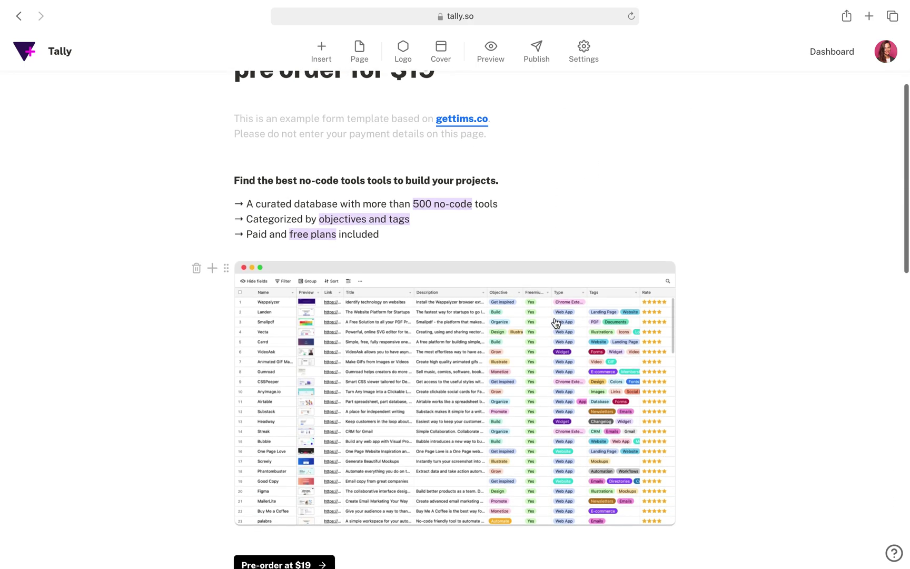
pyautogui.click(392, 235)
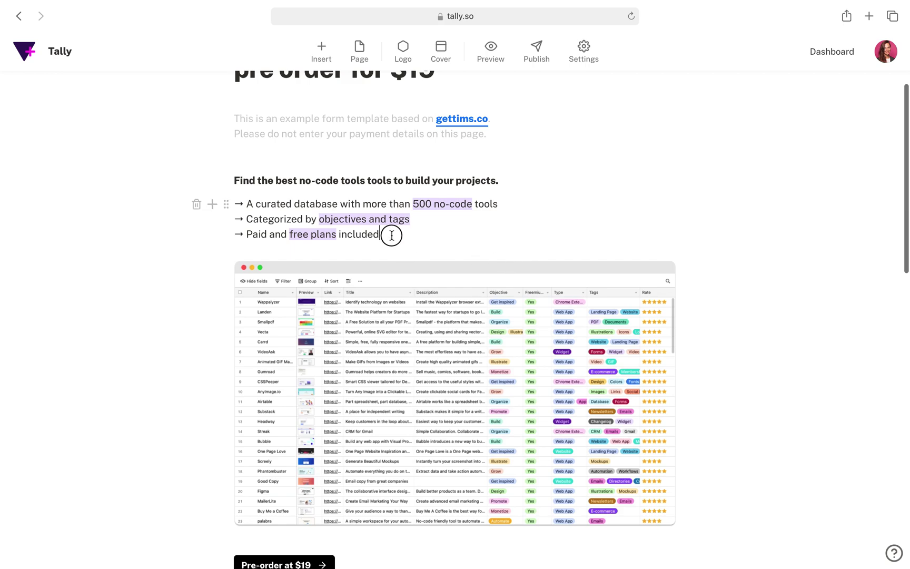
pyautogui.press('Return')
pyautogui.write('/')
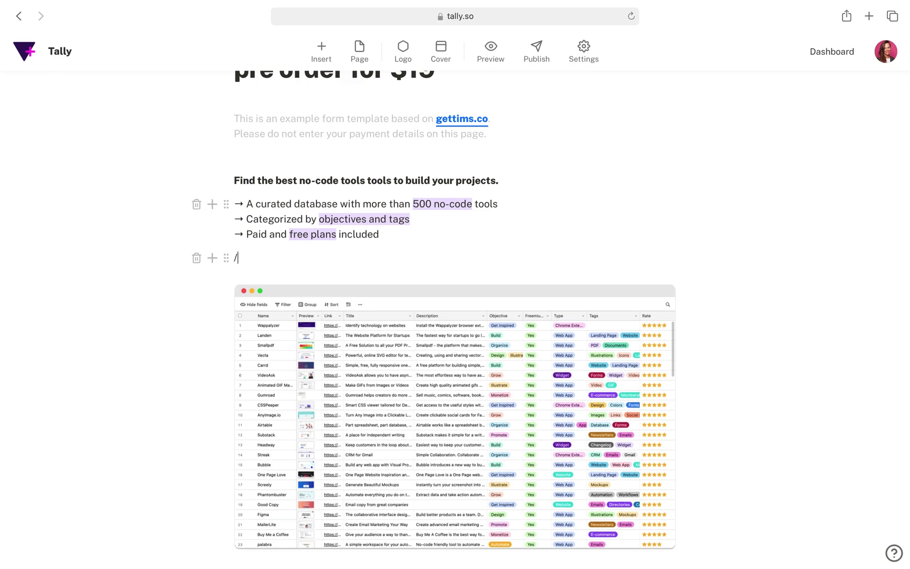
pyautogui.write('image')
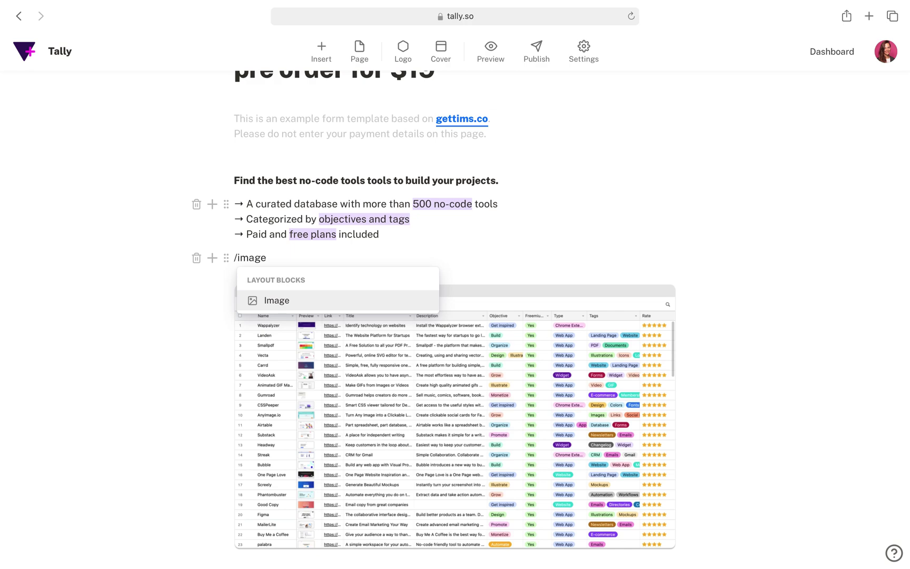
pyautogui.press('BackSpace')
pyautogui.press('BackSpace')
pyautogui.press('BackSpace')
pyautogui.press('BackSpace')
pyautogui.press('BackSpace')
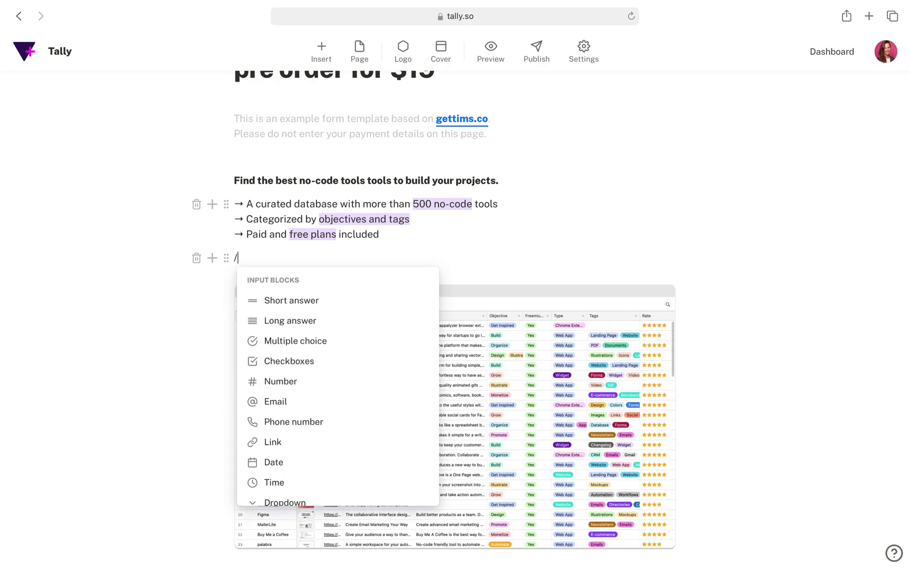
pyautogui.press('BackSpace')
pyautogui.press('BackSpace')
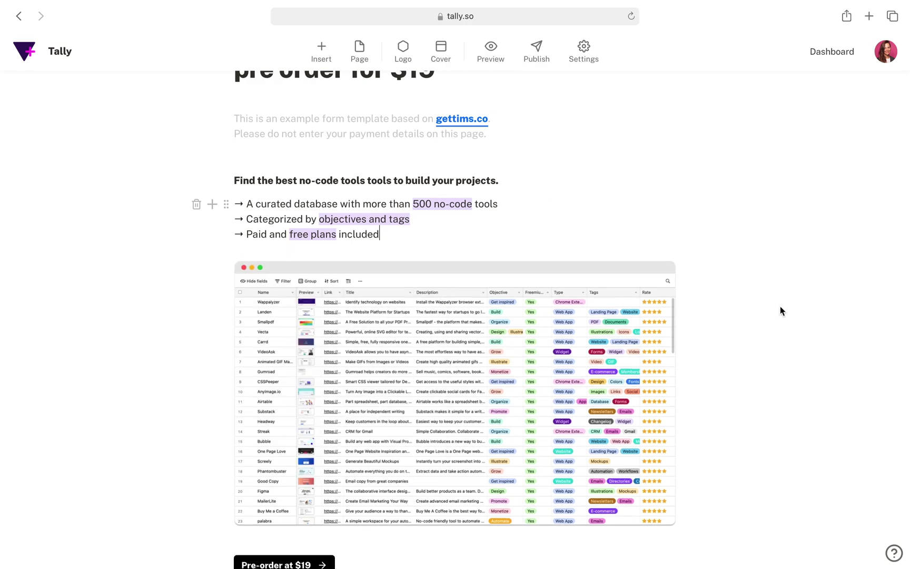
# Delete the payment block under "Your payment details" on page 2 and insert a new Payment block there
pyautogui.scroll(-6, 781, 311)
pyautogui.scroll(-4, 781, 311)
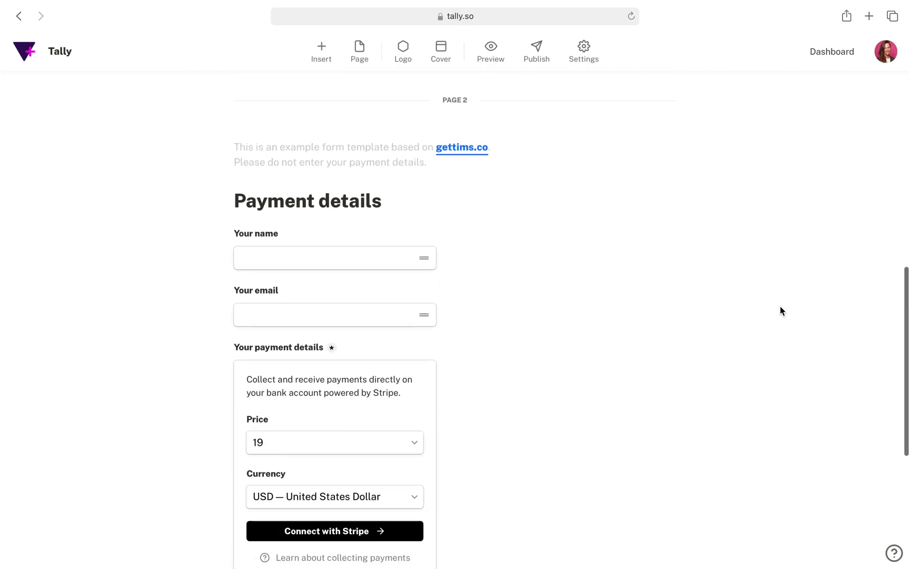
pyautogui.scroll(-1, 780, 311)
pyautogui.scroll(-2, 503, 368)
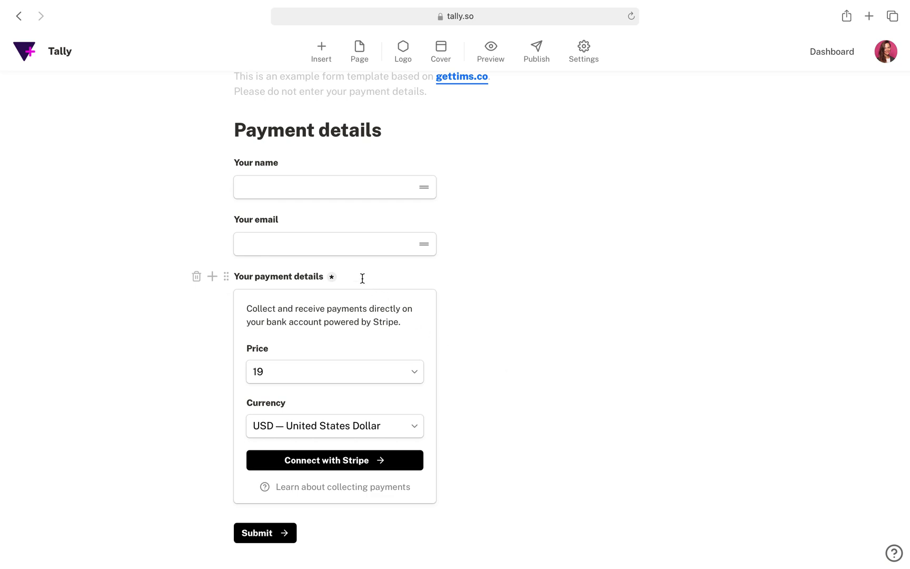
pyautogui.click(198, 301)
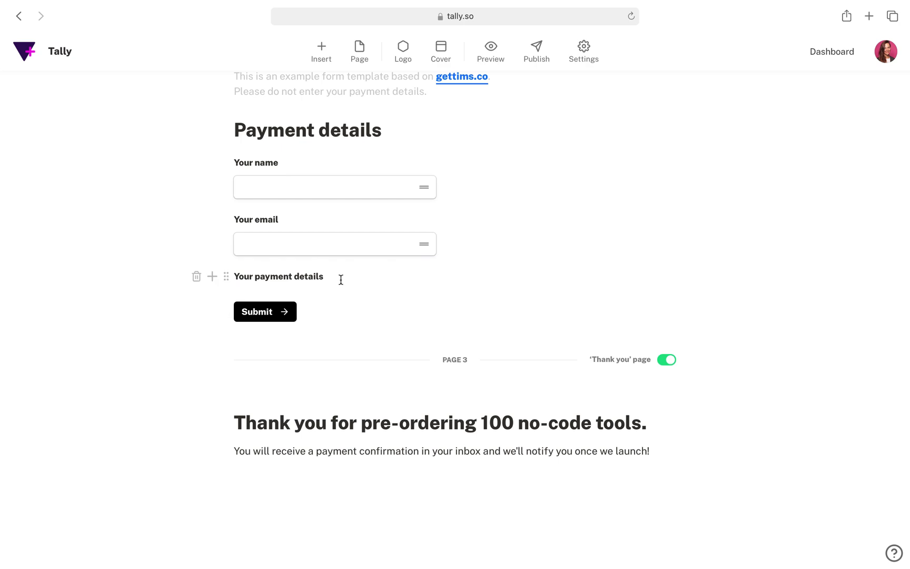
pyautogui.press('Return')
pyautogui.write('/')
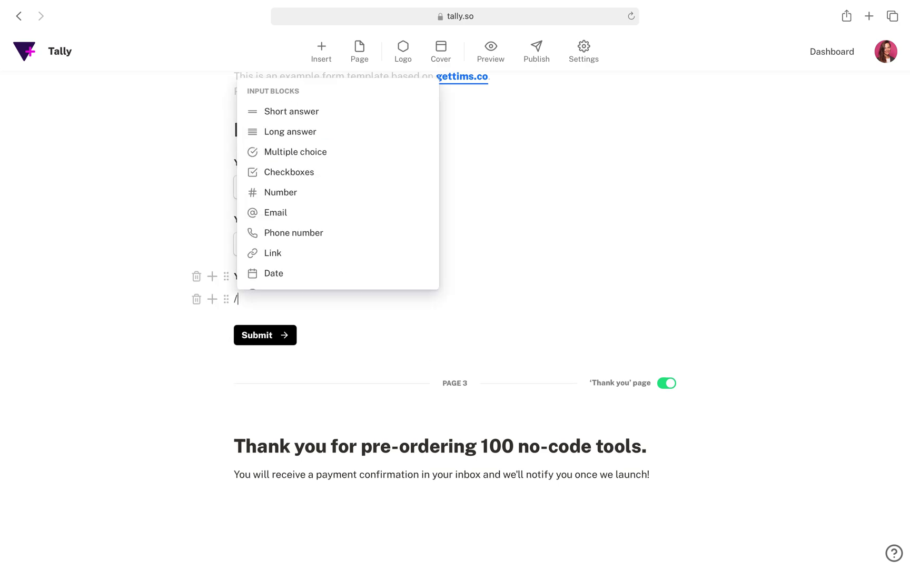
pyautogui.write('payme')
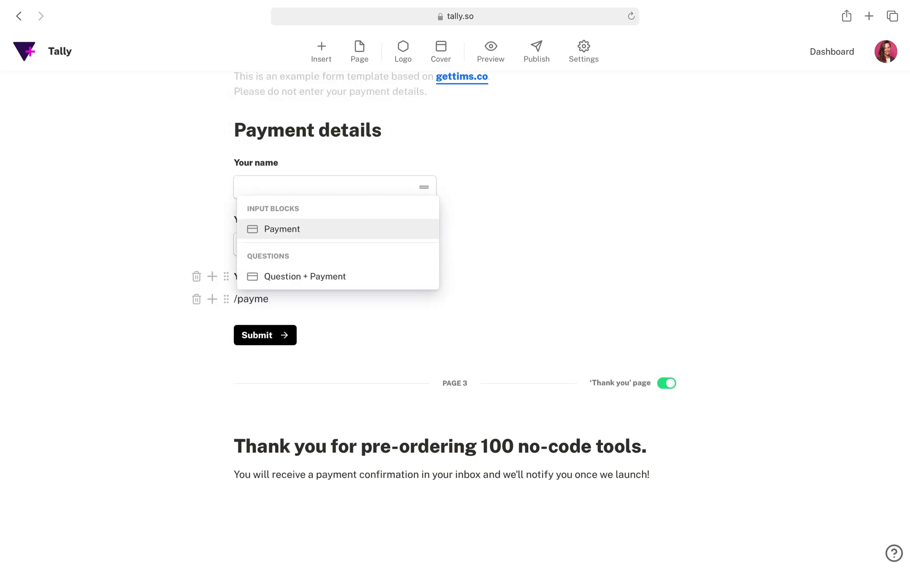
pyautogui.press('Return')
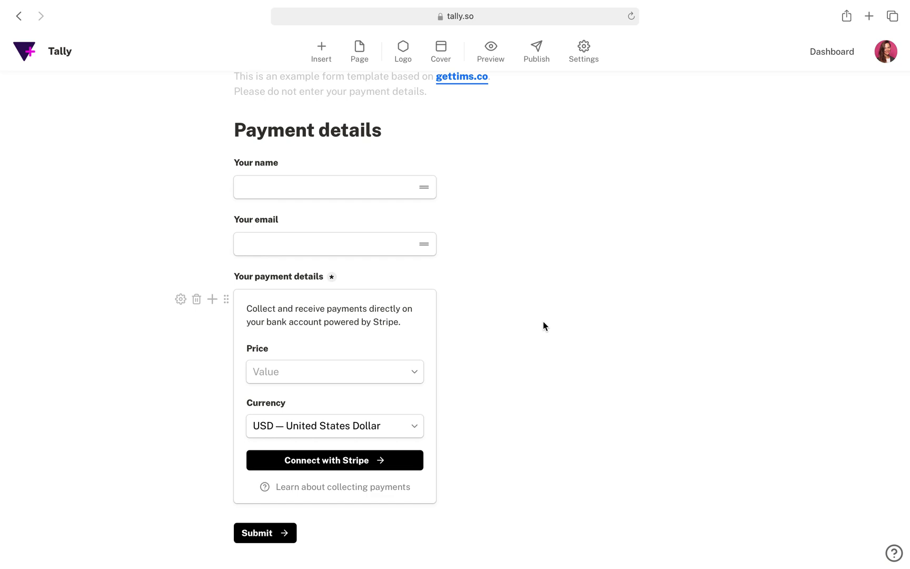
# Set the new payment block's price to 19 and connect it with Stripe
pyautogui.click(342, 372)
pyautogui.write('19')
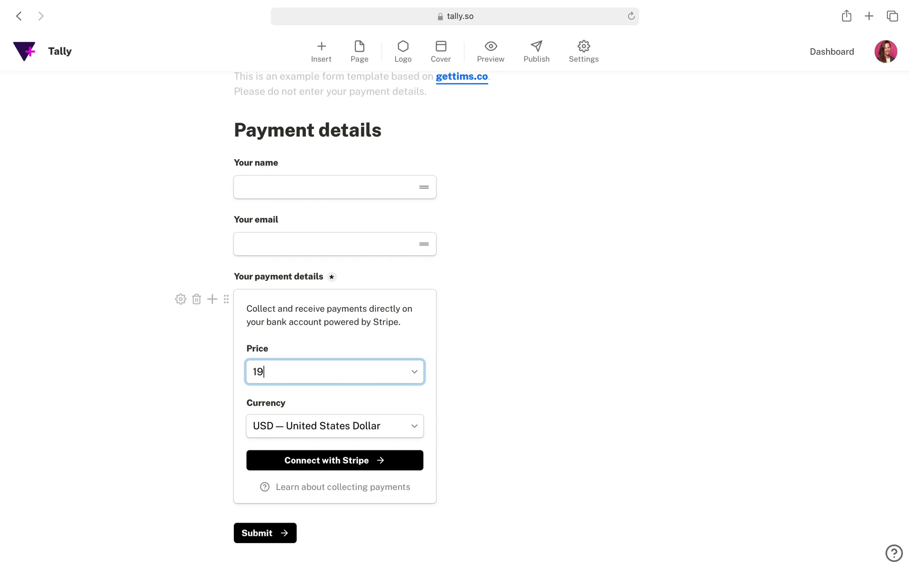
pyautogui.click(415, 371)
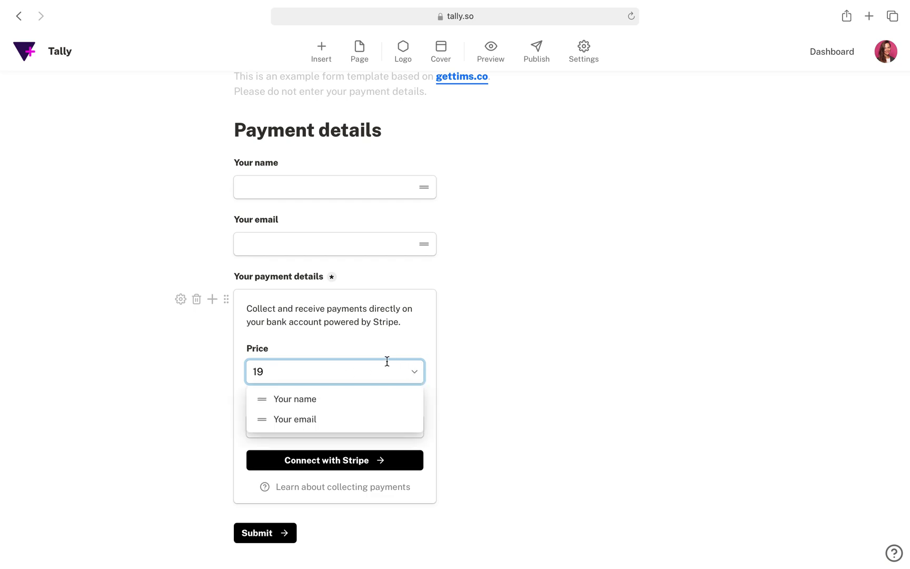
pyautogui.click(360, 370)
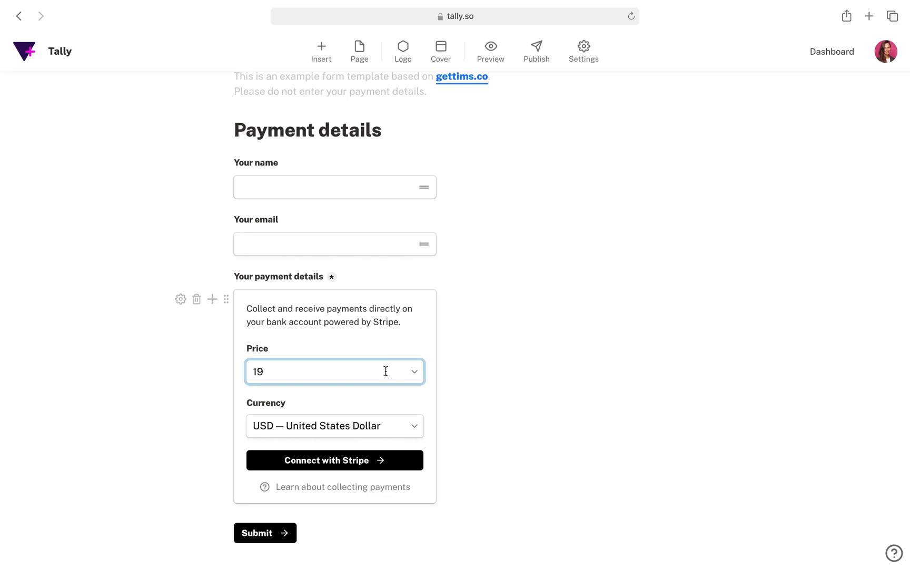
pyautogui.click(399, 470)
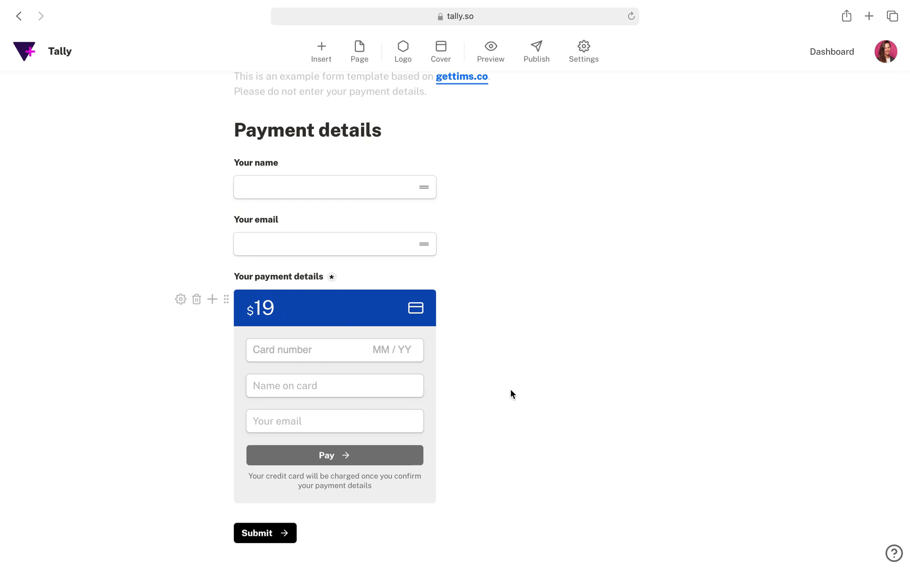
pyautogui.scroll(-5, 520, 397)
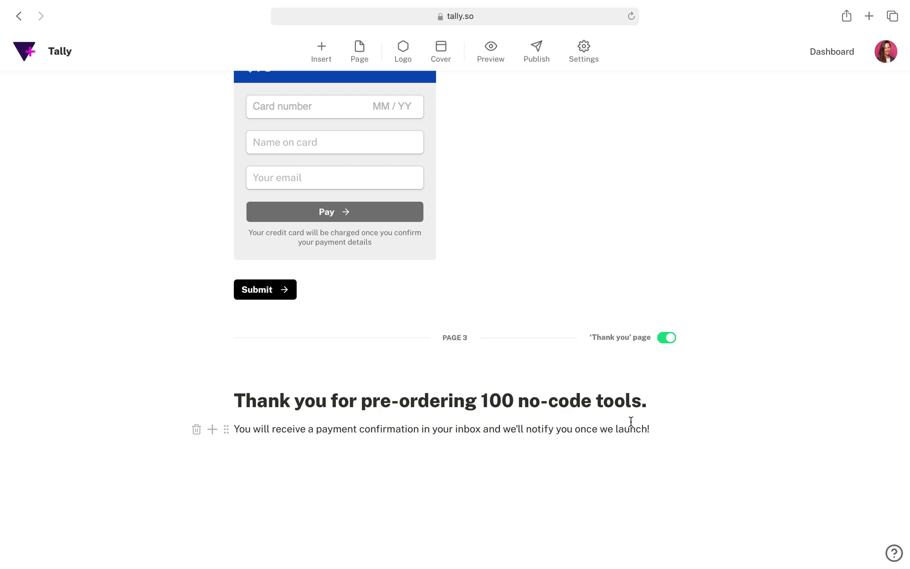
pyautogui.scroll(20, 694, 400)
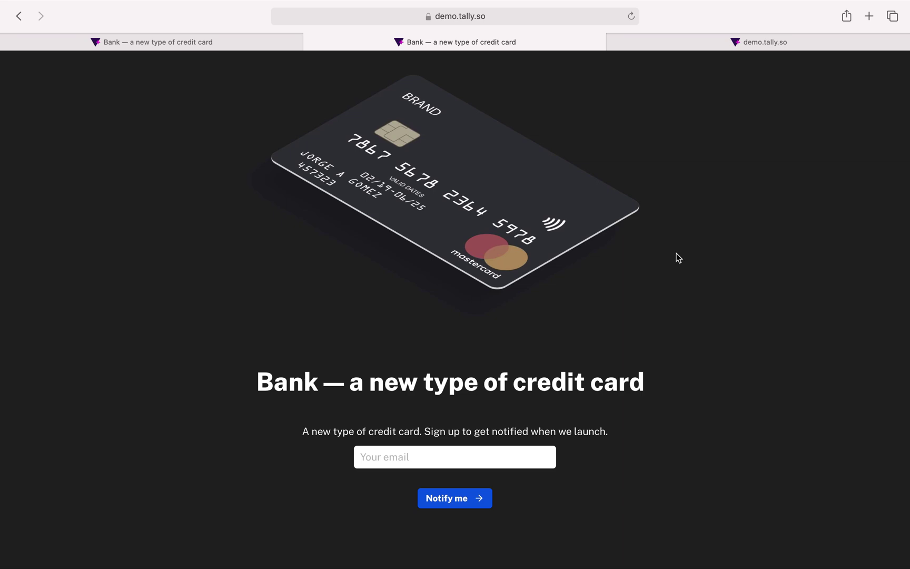
# Compare the "Bank — a new type of credit card" form in the editor with its published page
pyautogui.click(189, 41)
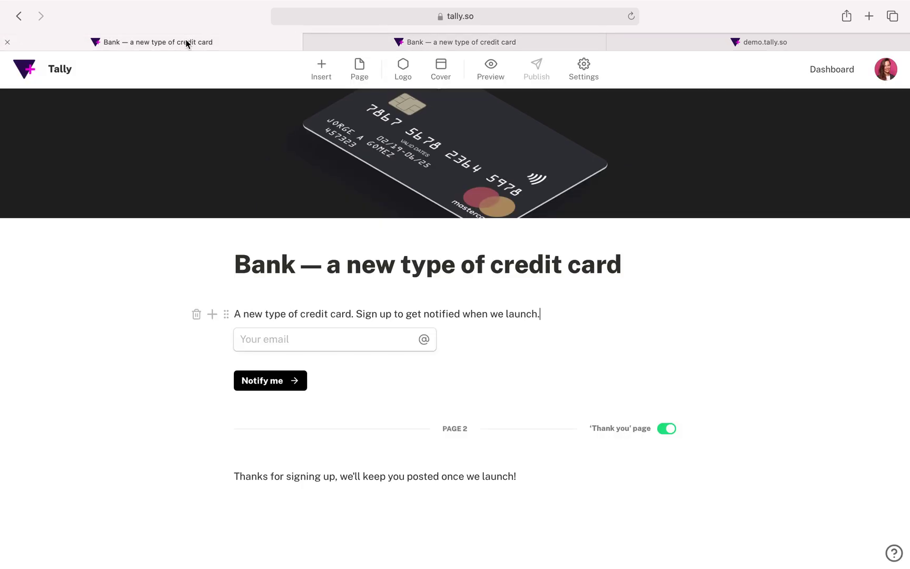
pyautogui.moveTo(602, 202)
pyautogui.click(499, 40)
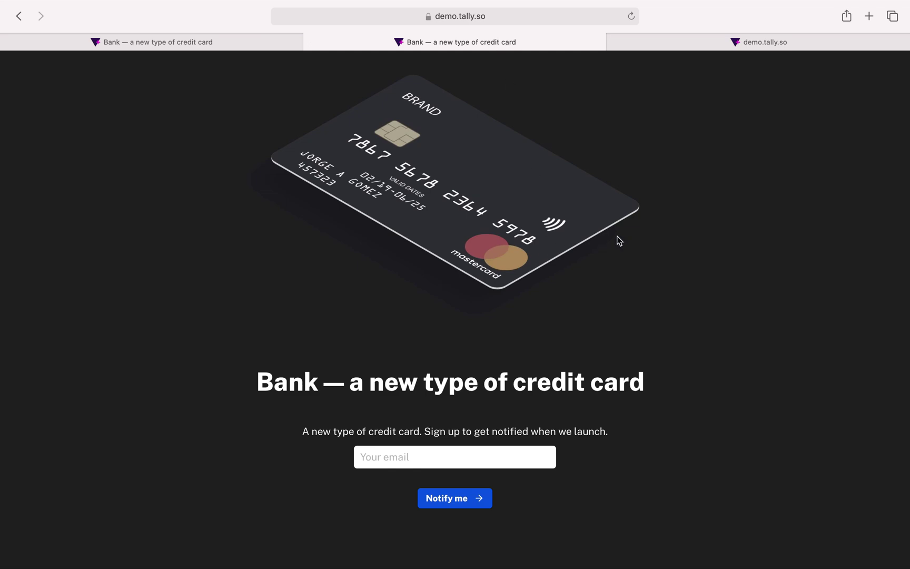
# Open the page settings of the Bank form's URL on the demo.tally.so custom domain
pyautogui.click(690, 44)
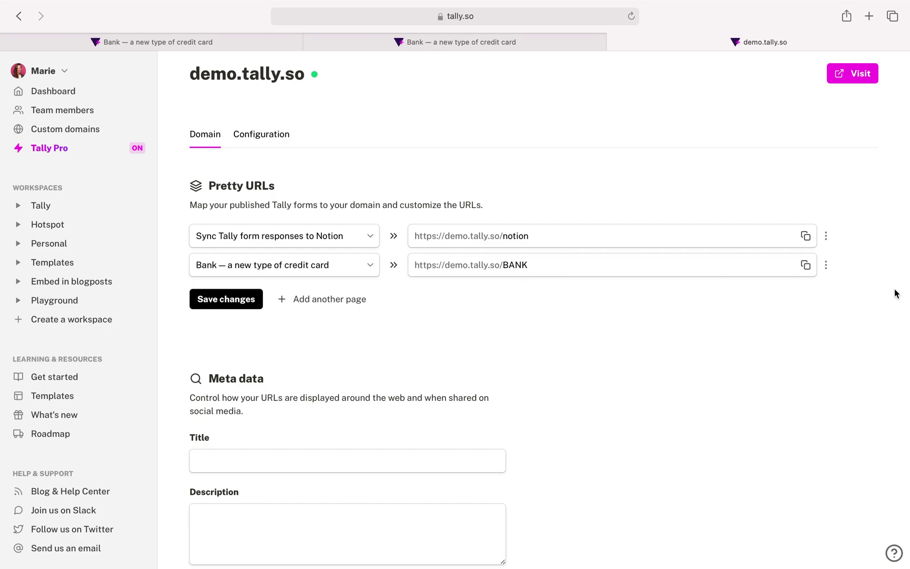
pyautogui.click(826, 265)
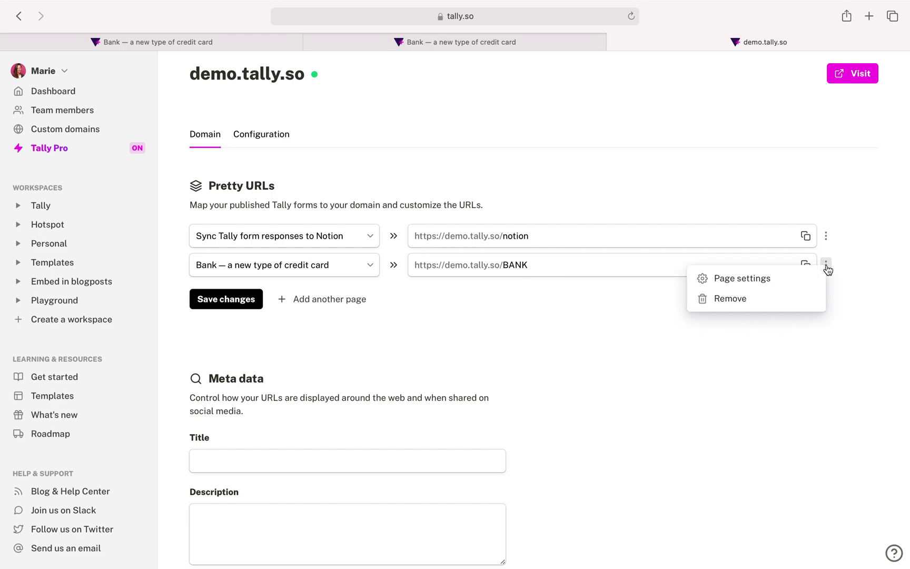
pyautogui.click(780, 285)
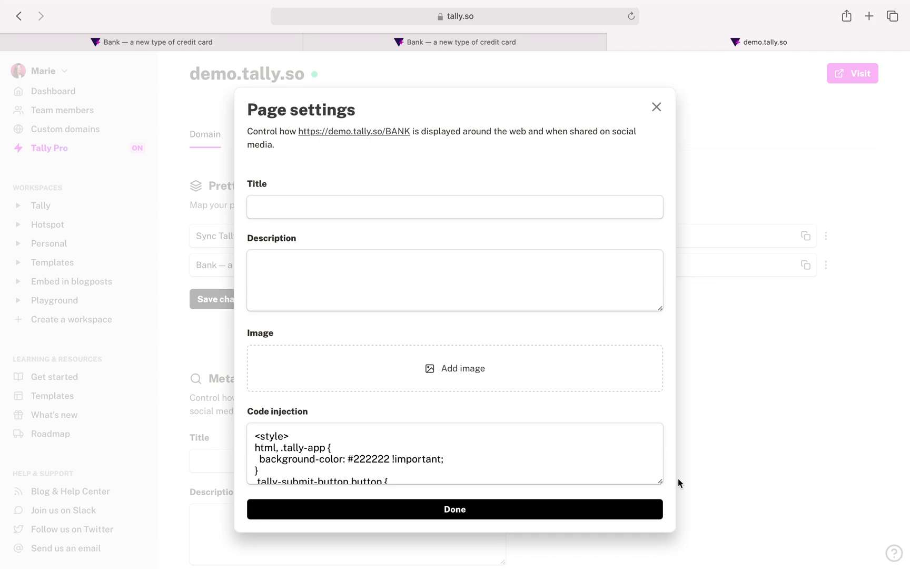
# Enlarge the code injection field, examine the Bank page's custom CSS and return to the published page
pyautogui.moveTo(660, 481); pyautogui.dragTo(668, 533)
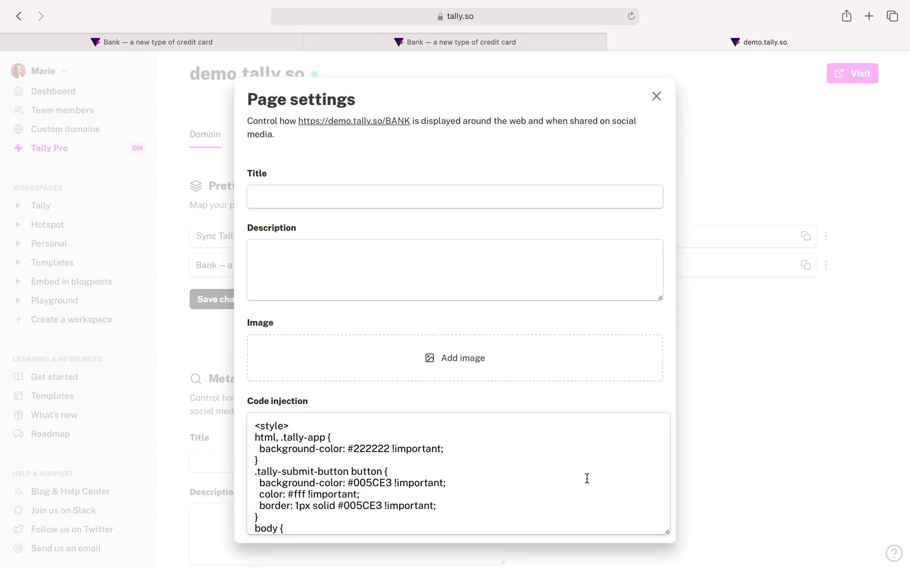
pyautogui.scroll(-3, 588, 478)
pyautogui.scroll(3, 588, 477)
pyautogui.scroll(-3, 490, 458)
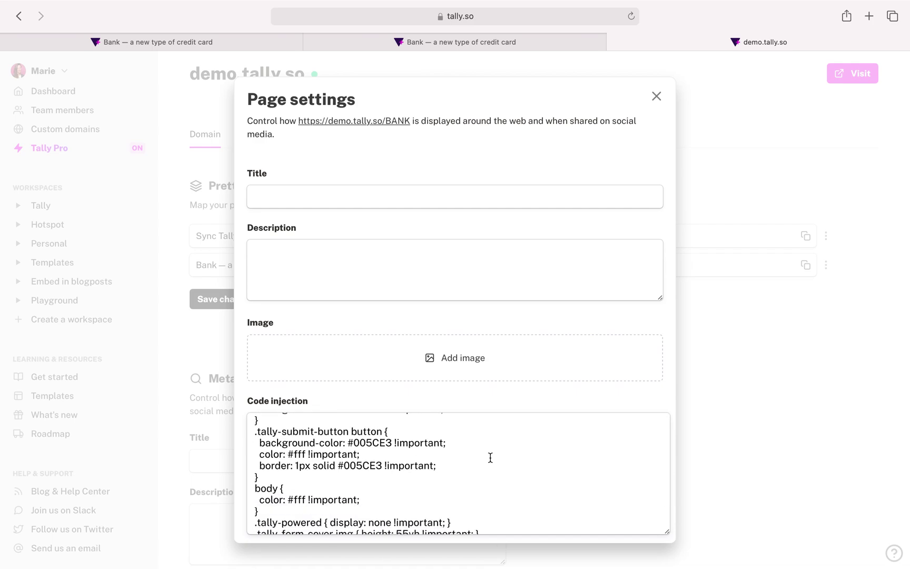
pyautogui.scroll(-3, 491, 458)
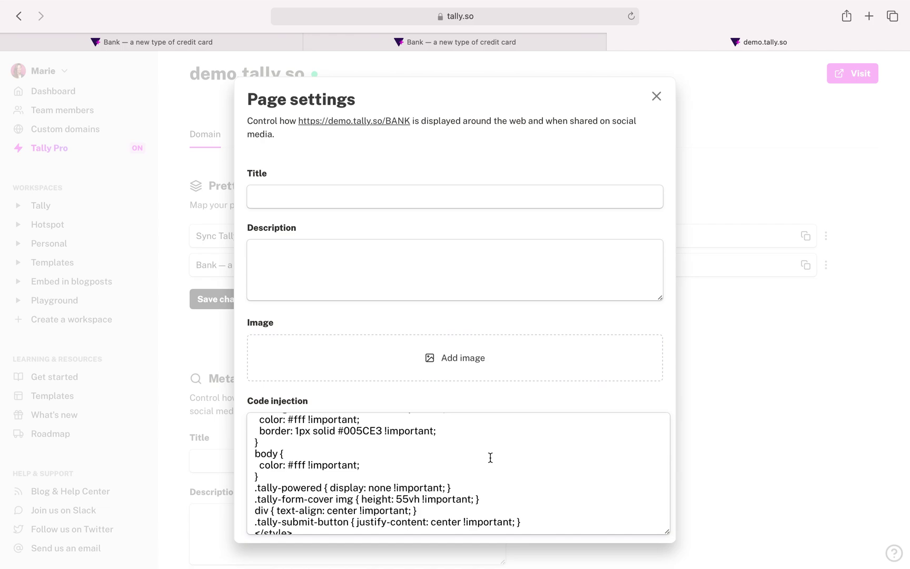
pyautogui.scroll(-1, 491, 458)
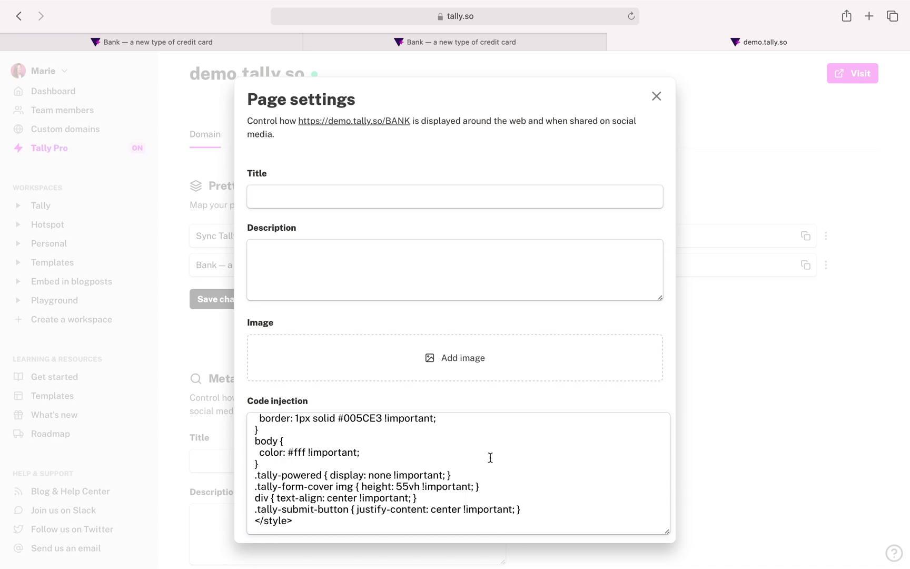
pyautogui.scroll(5, 491, 458)
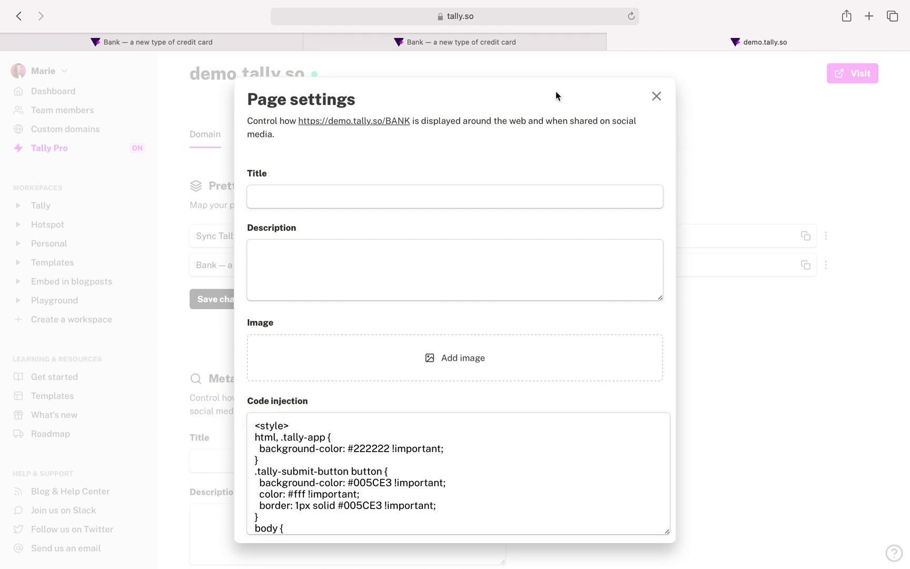
pyautogui.click(478, 45)
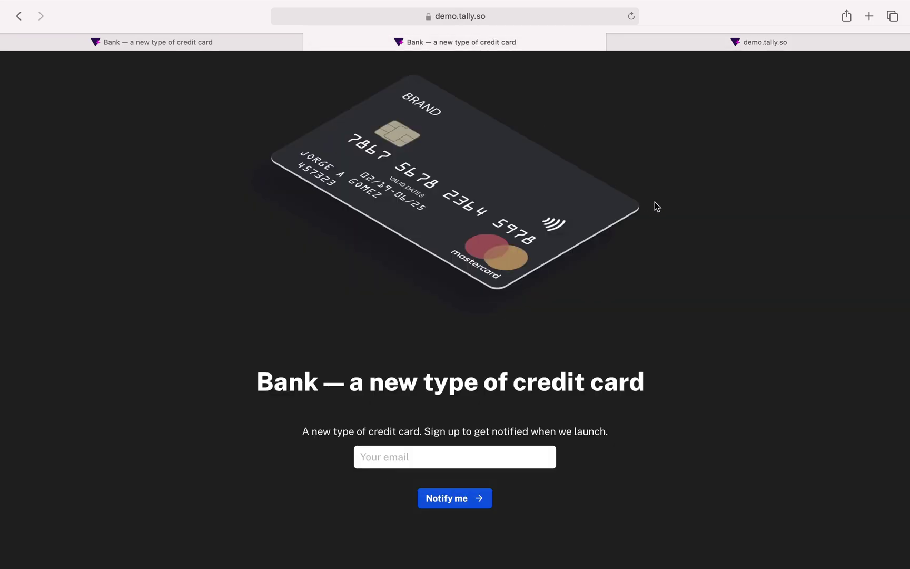